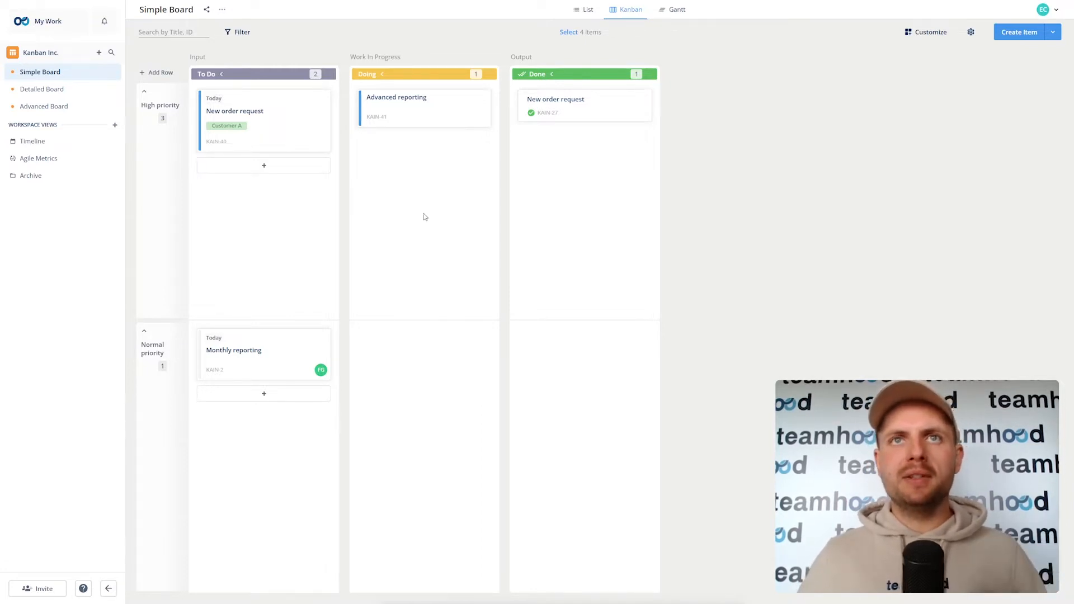
Step: Zoom the browser page to 125% so the Simple Board looks larger
key(ctrl+plus)
key(ctrl+plus)
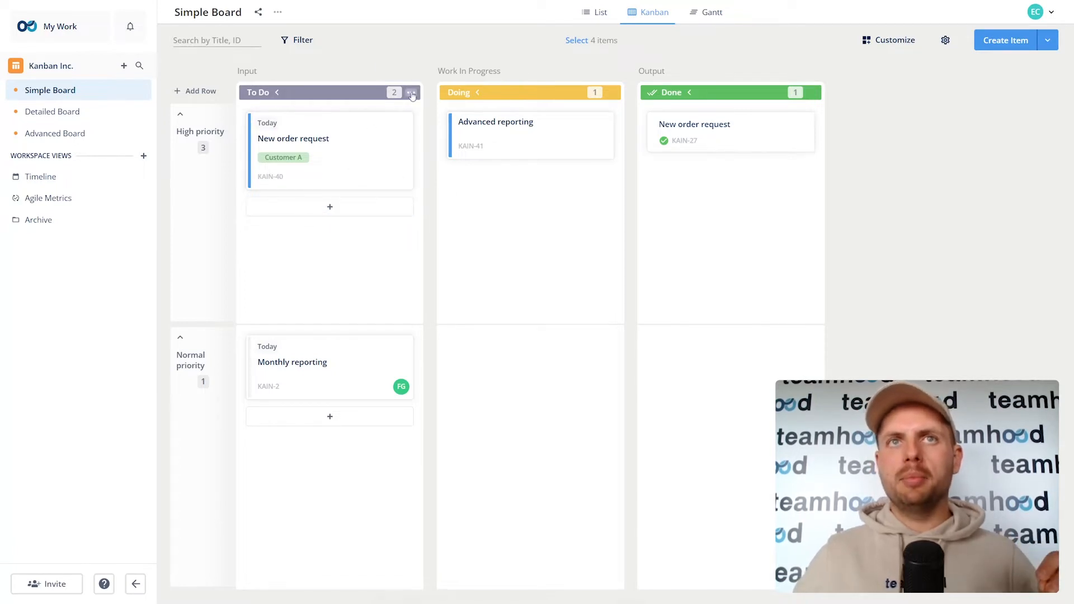
click(412, 93)
mouse_move(453, 133)
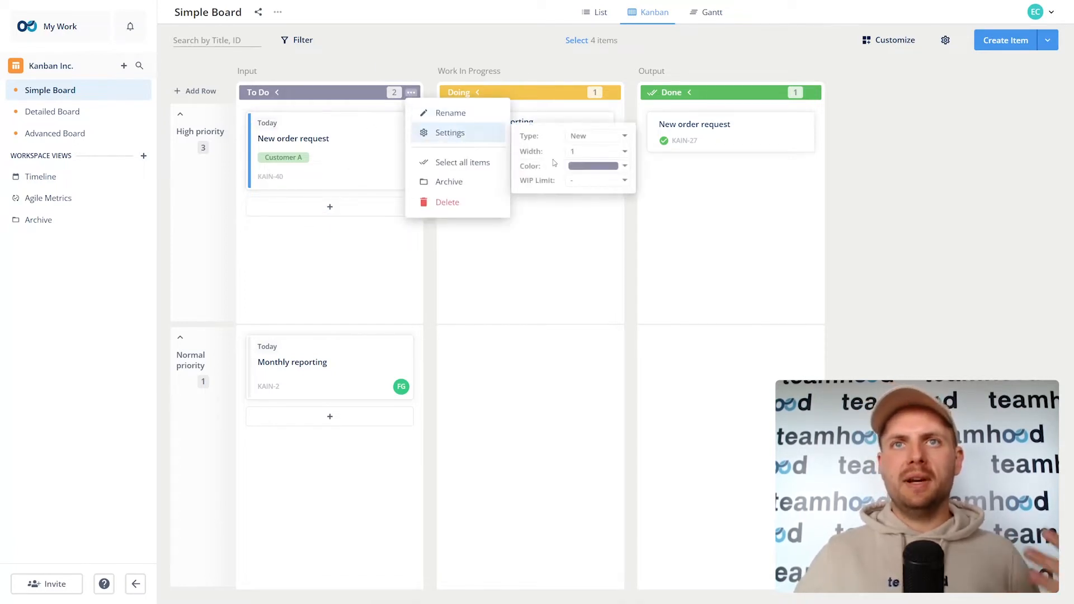
click(597, 137)
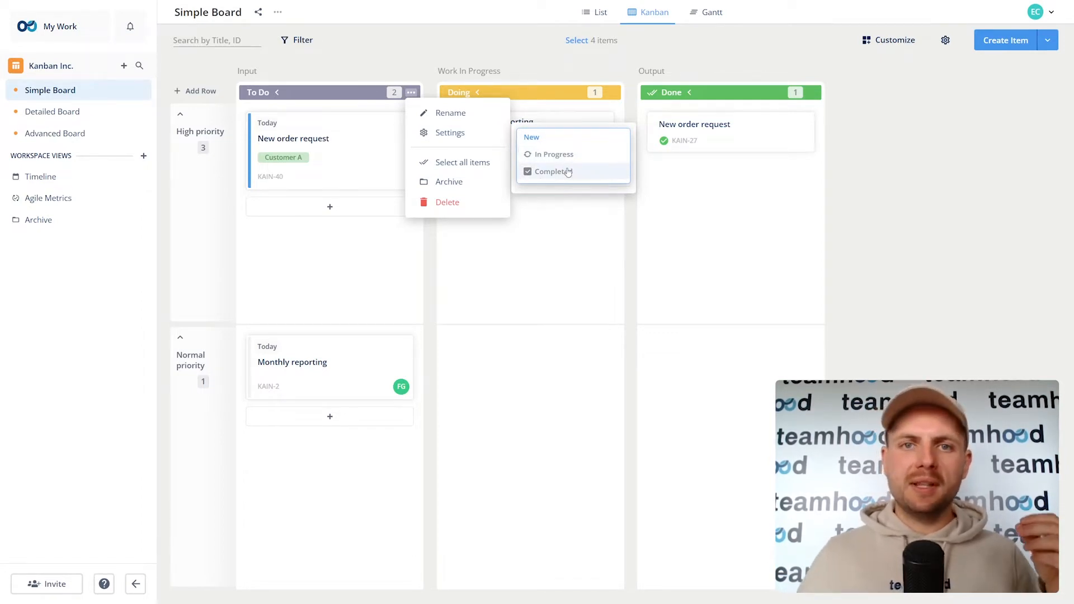
click(571, 245)
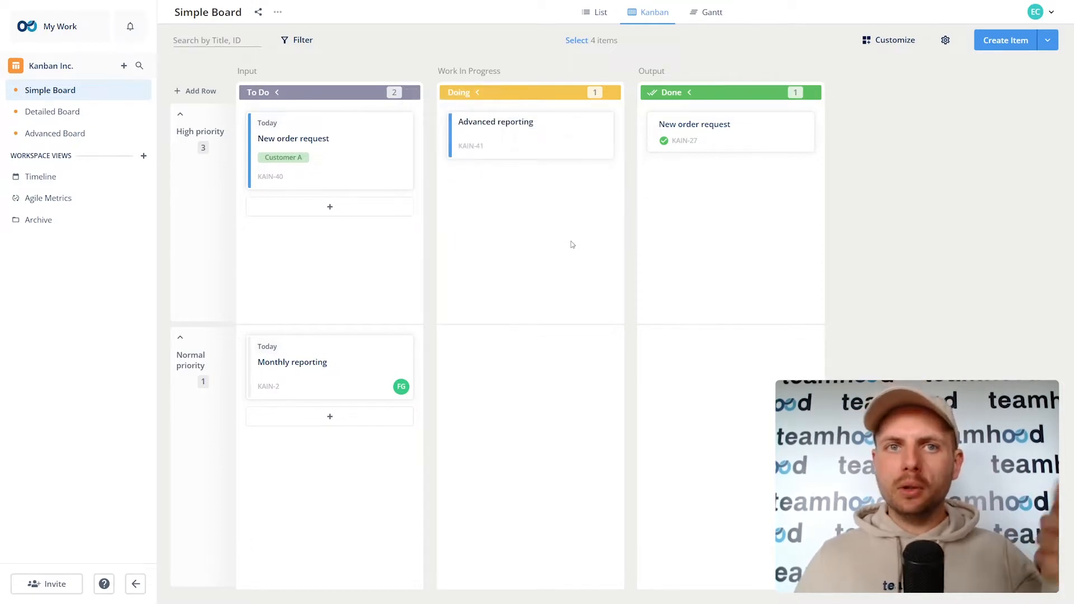
drag(515, 134, 716, 187)
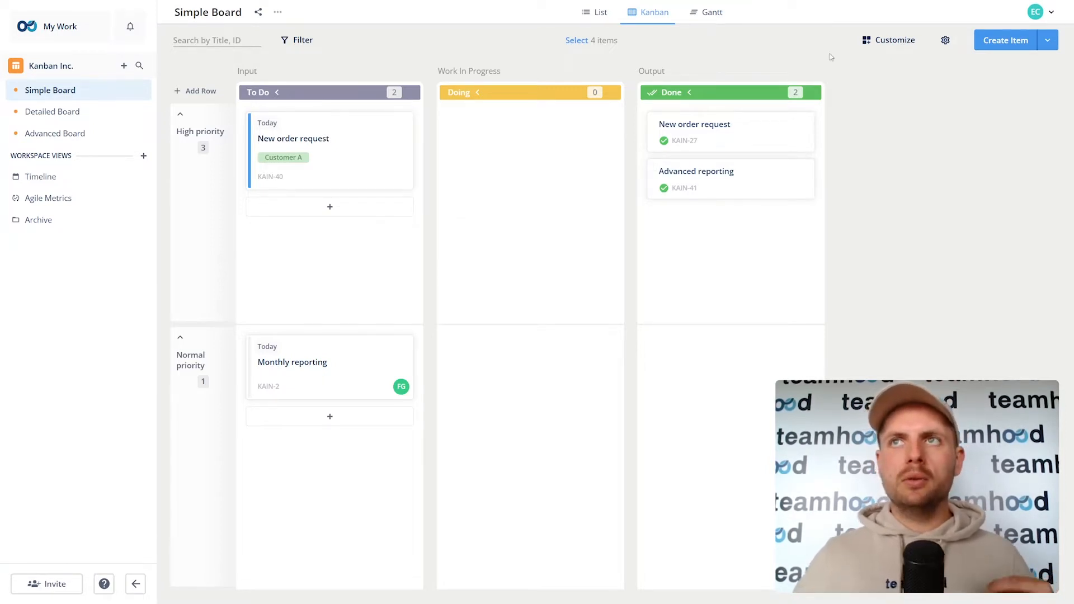
Step: Open the Simple Board's settings
click(945, 42)
Step: Open the Simple Board's workflow settings from its actions menu
click(260, 161)
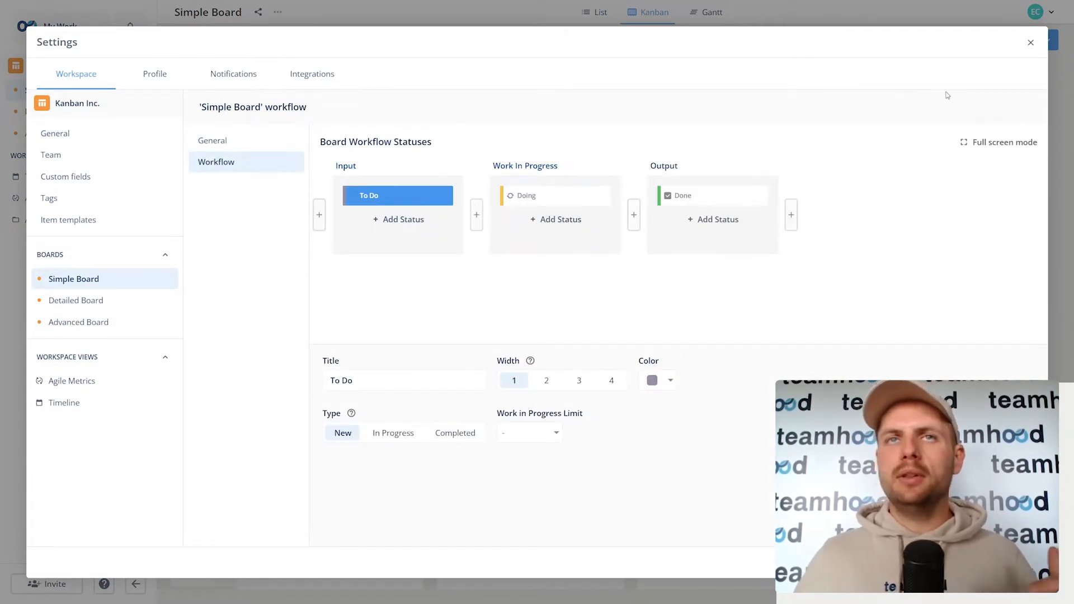
click(1030, 42)
click(140, 90)
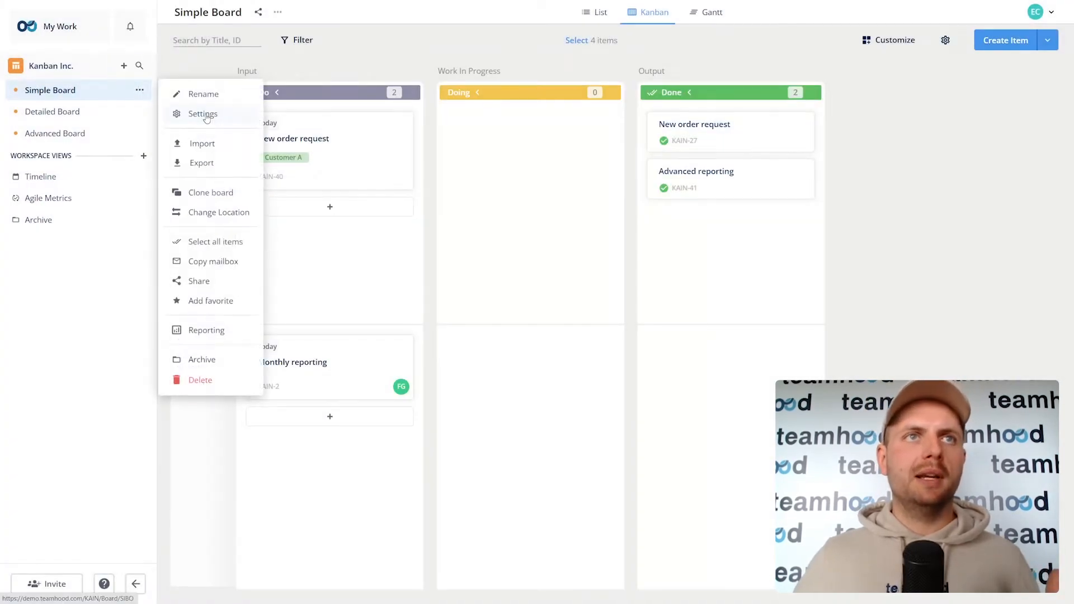
click(202, 112)
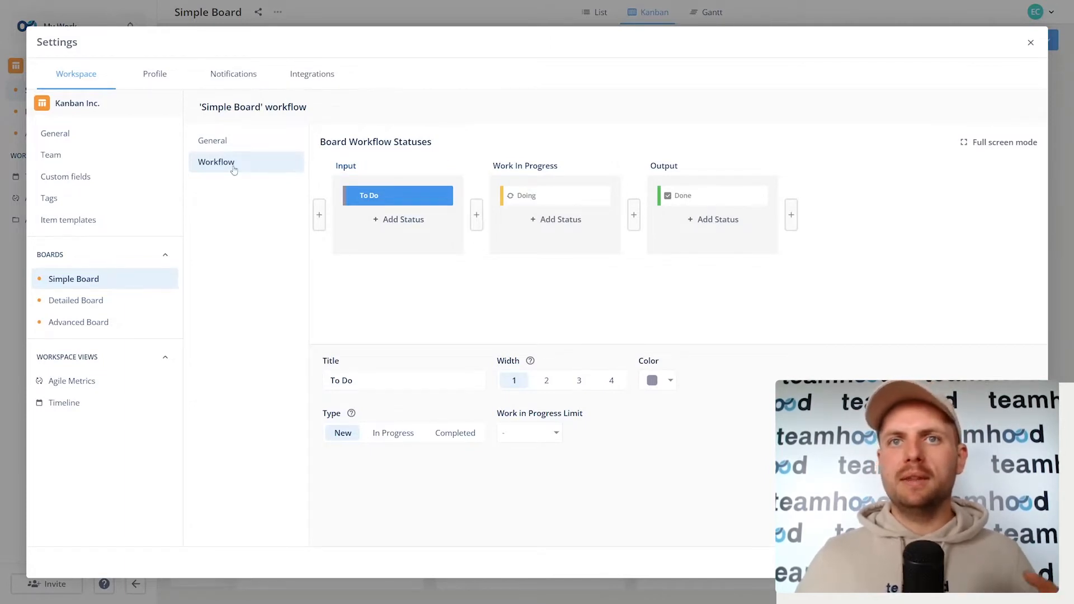
Step: Add a red 'Next Up' status to the Input stage
click(412, 220)
click(657, 384)
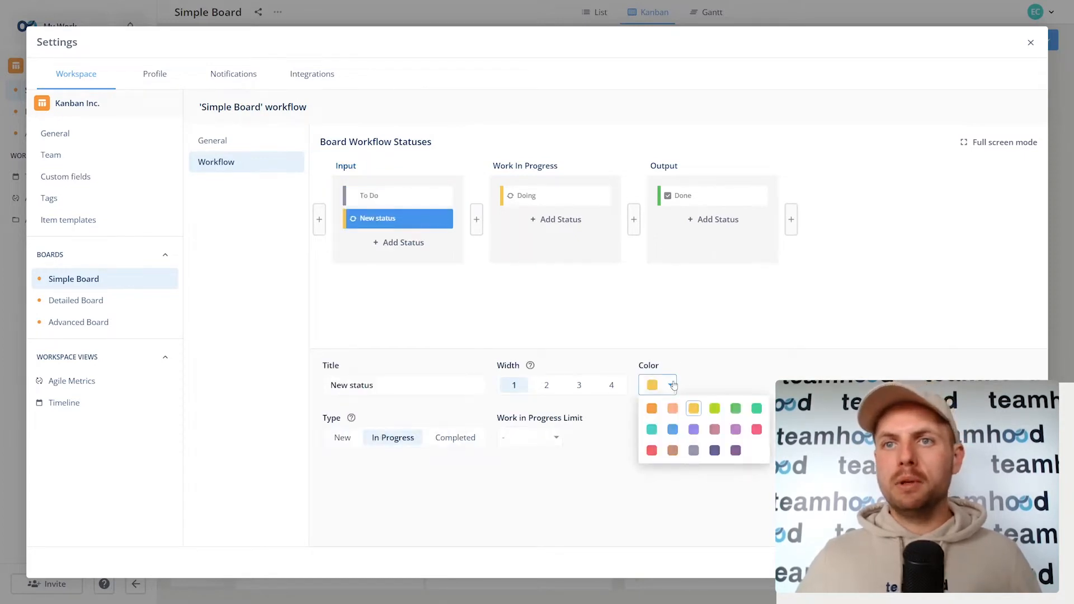
click(652, 450)
triple_click(377, 385)
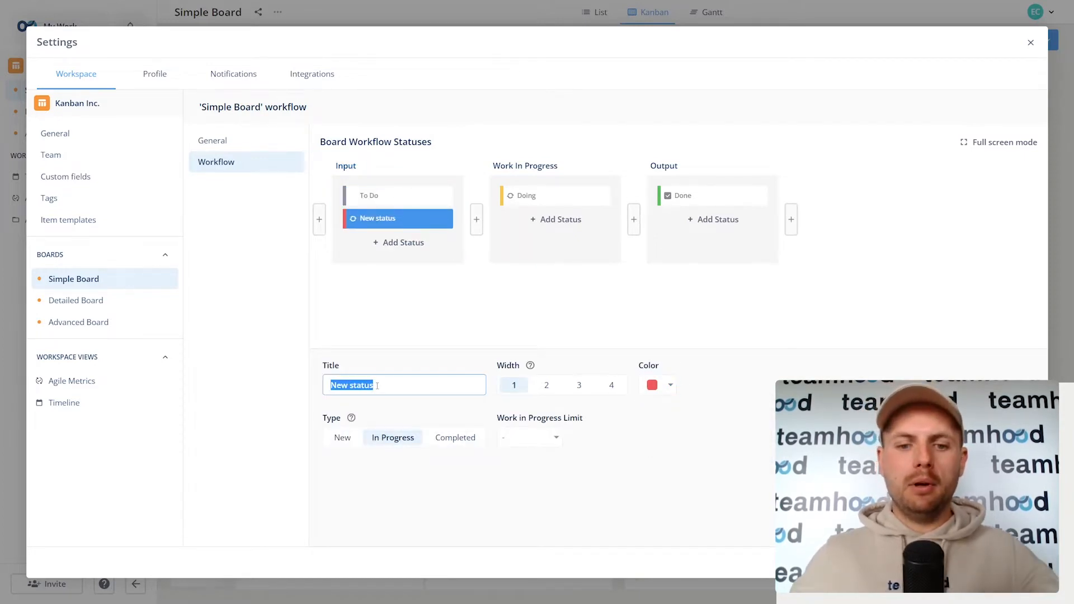
text(N)
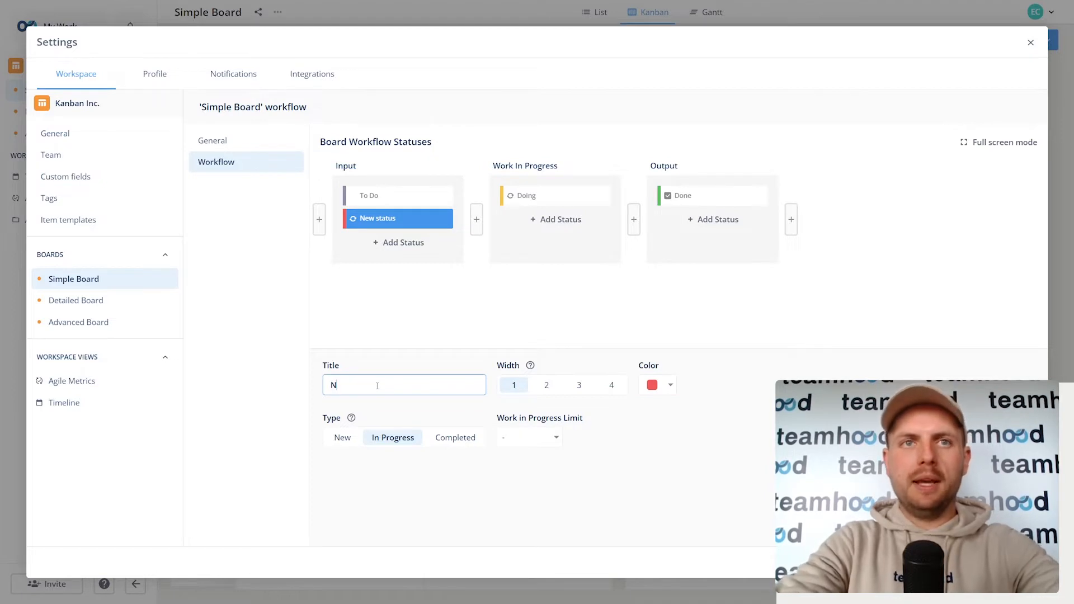
text(w)
text(e)
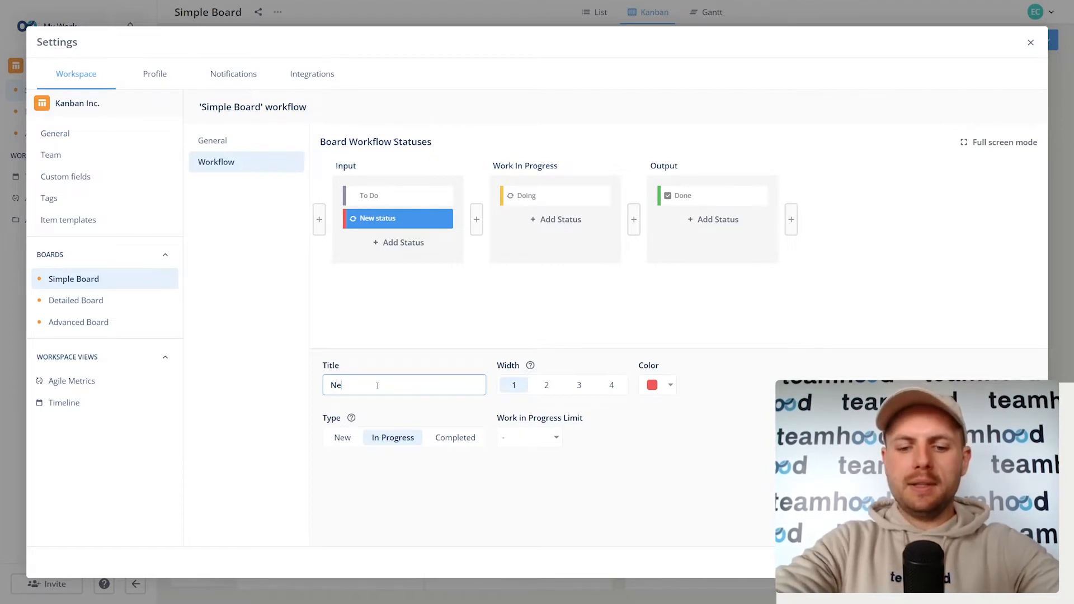
text(xt Up)
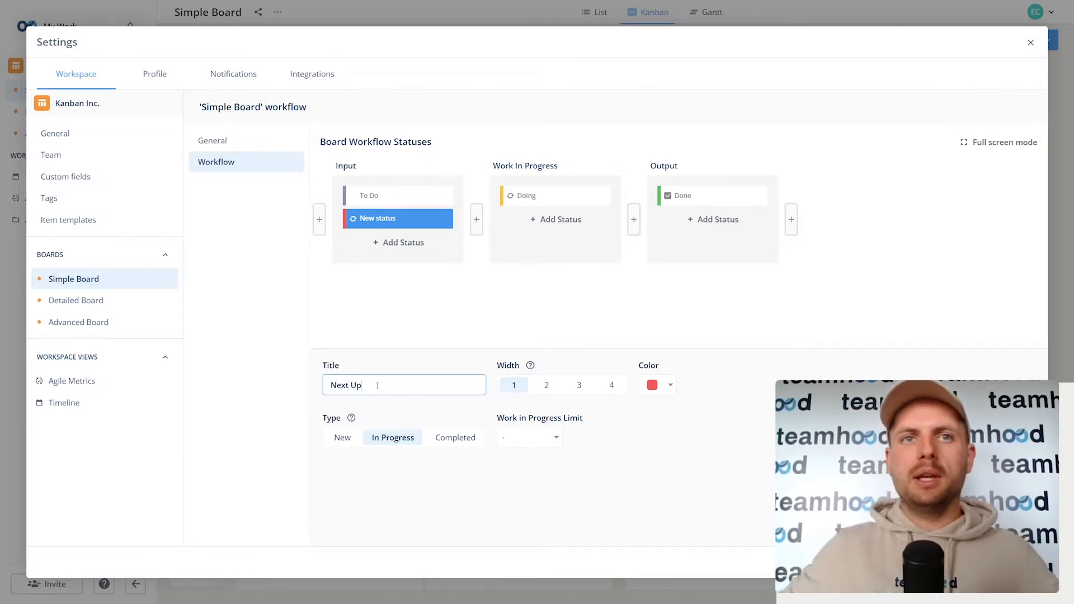
click(1030, 42)
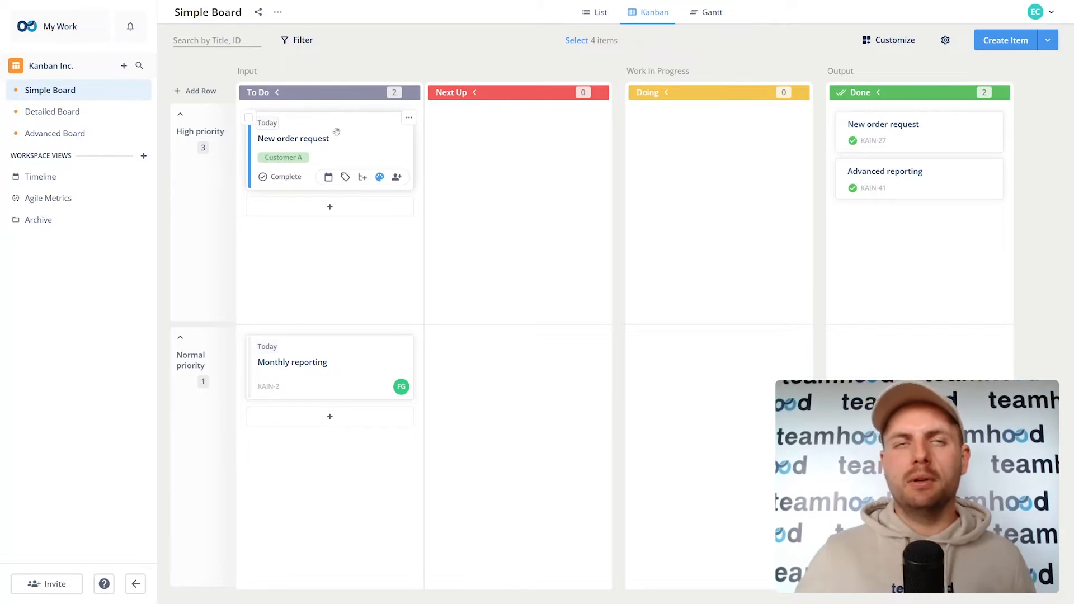
Step: Open New order request and give it a 2h estimate and € 1 000 budget
drag(336, 132, 381, 147)
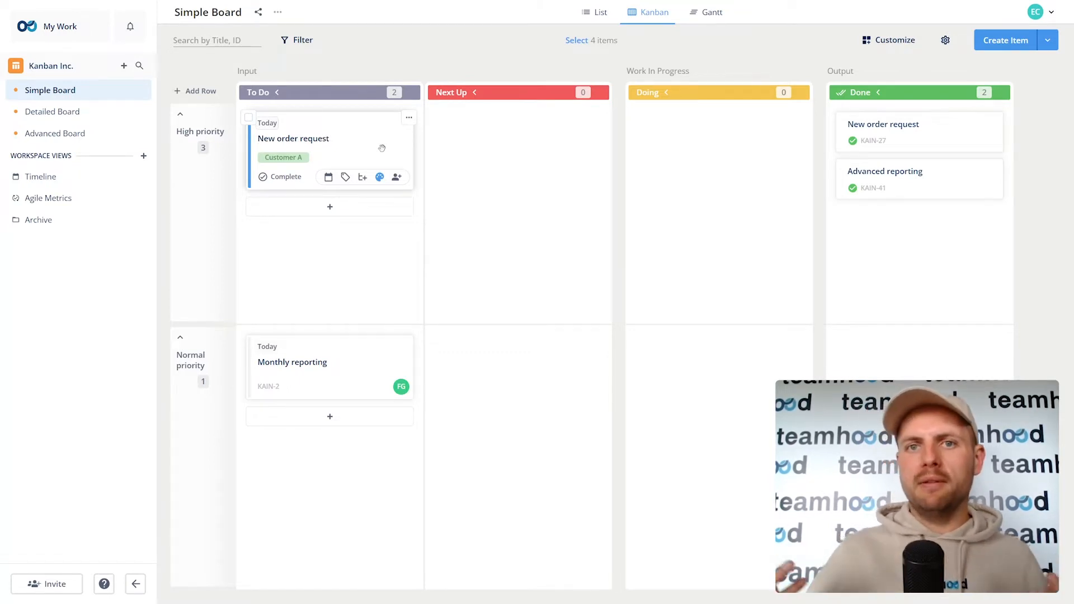
click(381, 148)
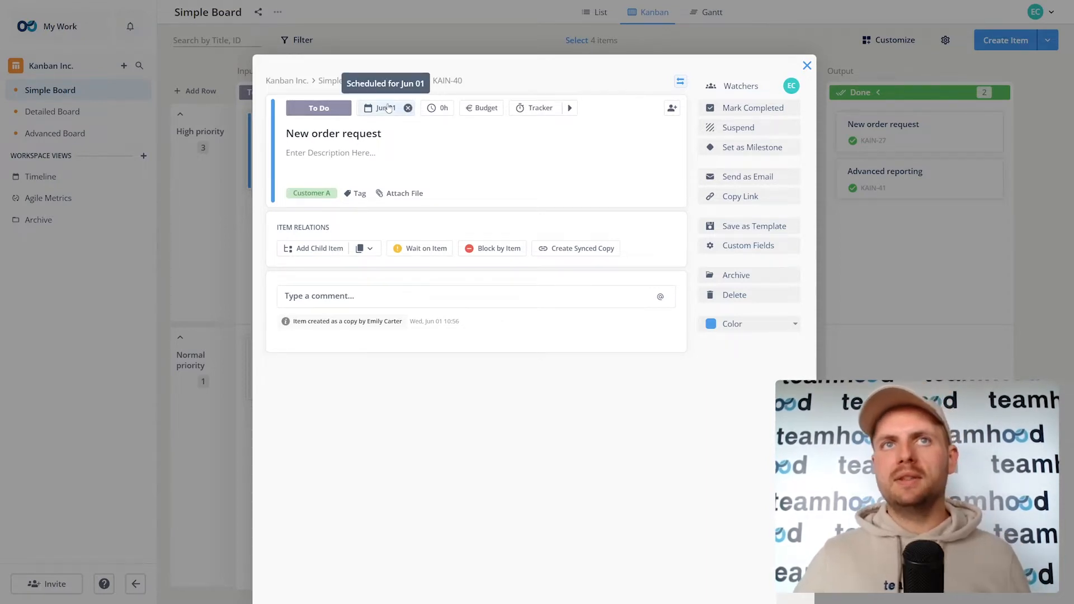
click(445, 108)
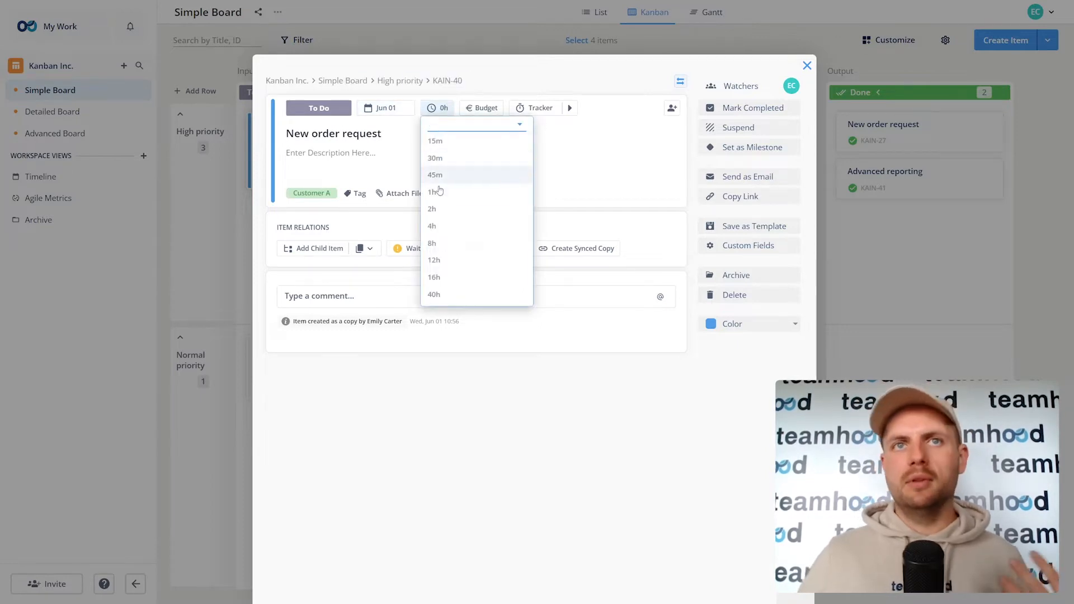
click(436, 209)
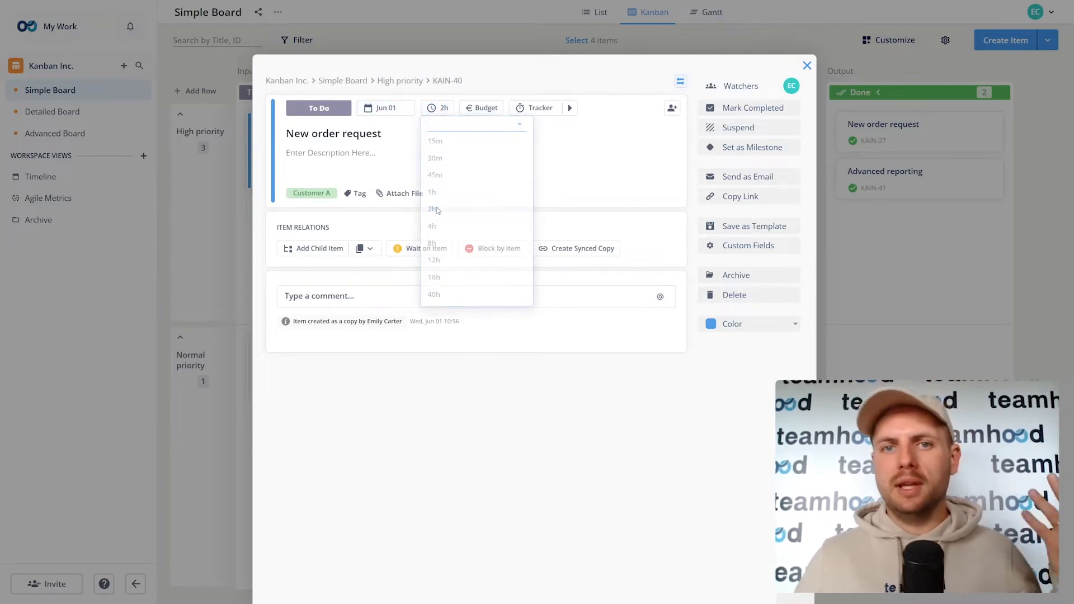
click(485, 109)
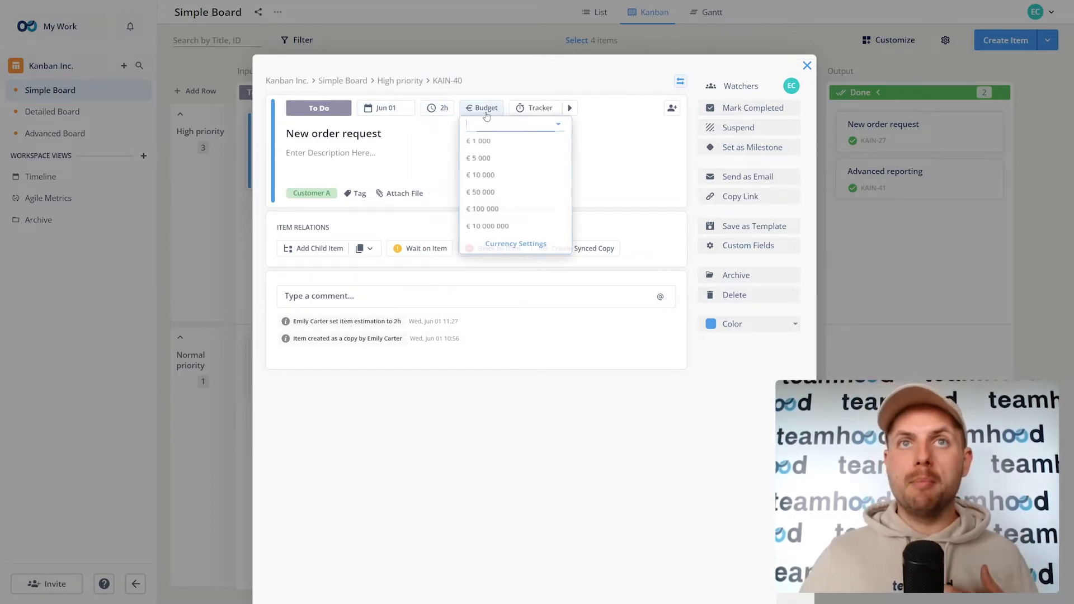
click(485, 146)
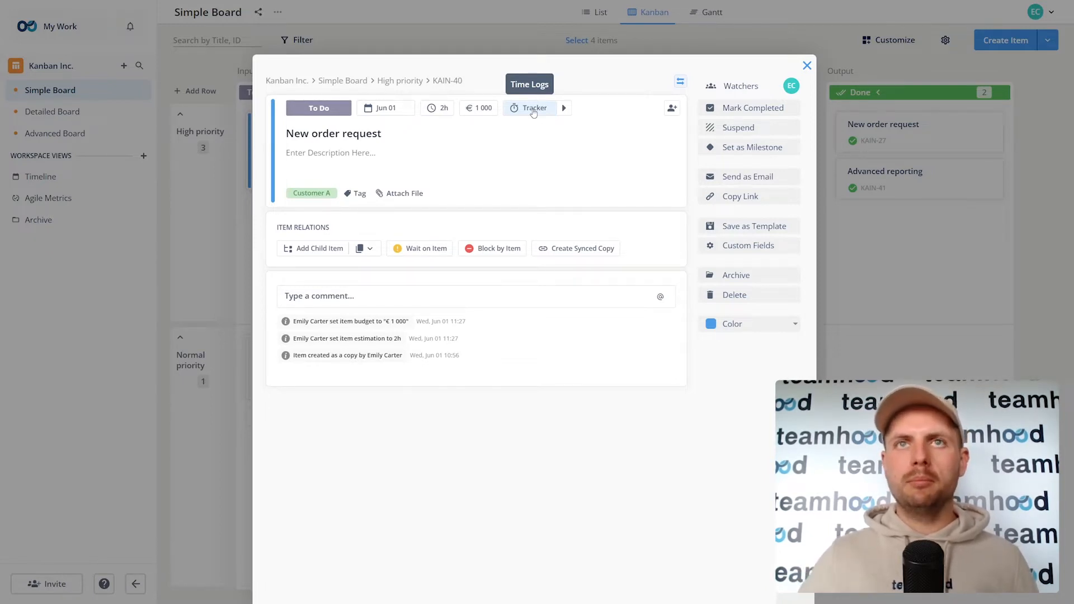
Step: Log 60 minutes of work on the item, then start and stop the tracker
click(533, 112)
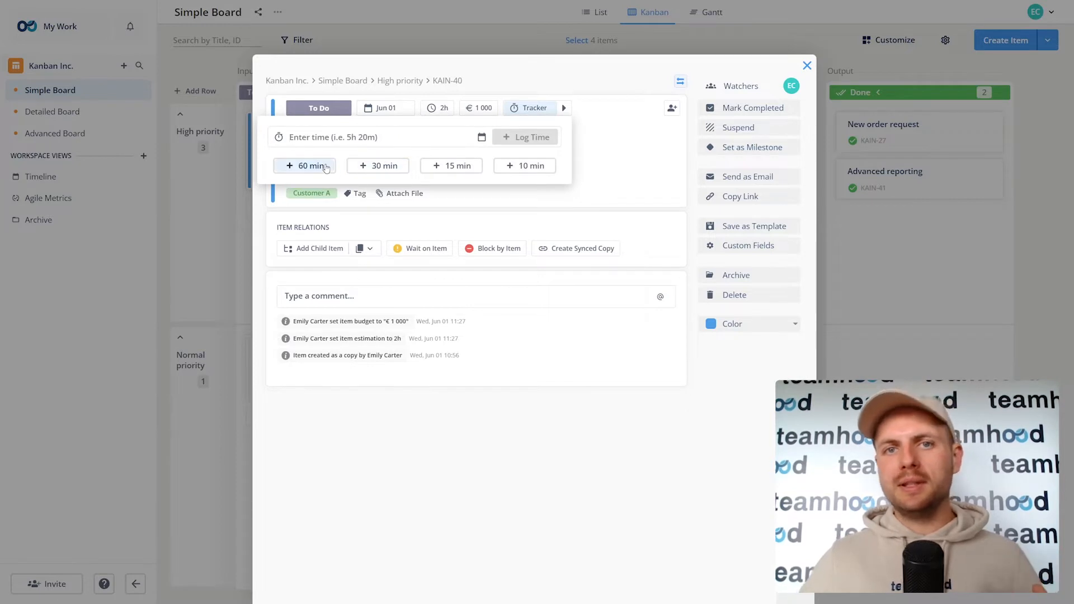
click(326, 167)
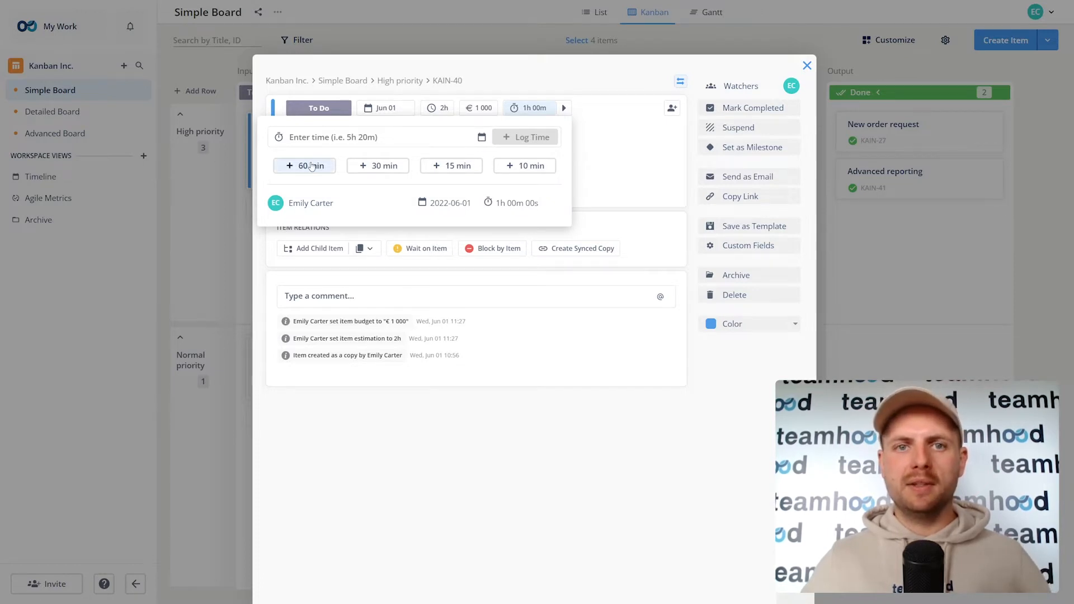
click(566, 109)
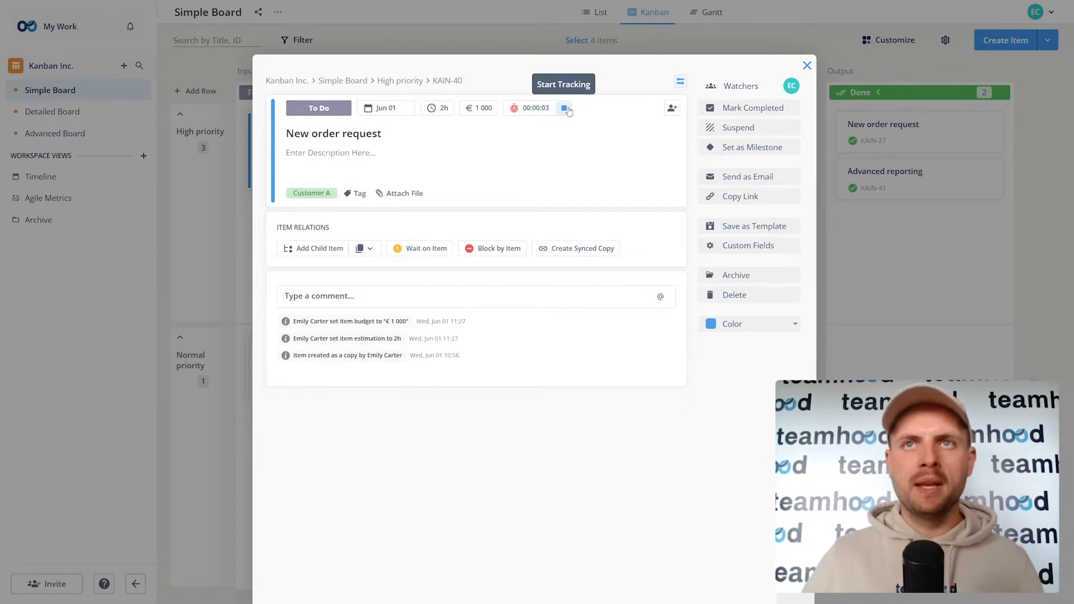
click(566, 109)
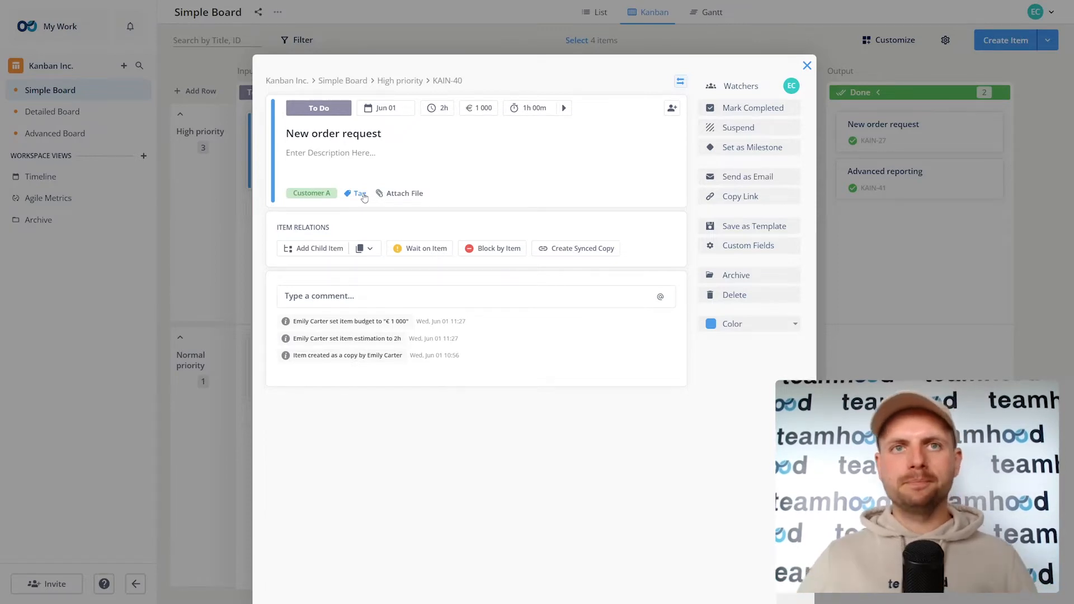
click(400, 193)
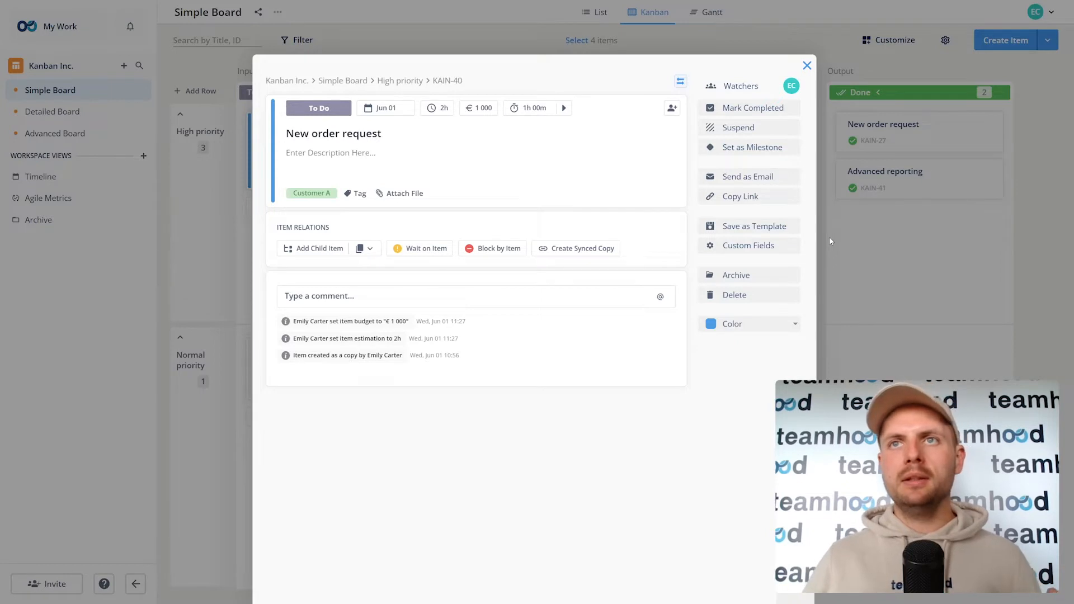
click(458, 300)
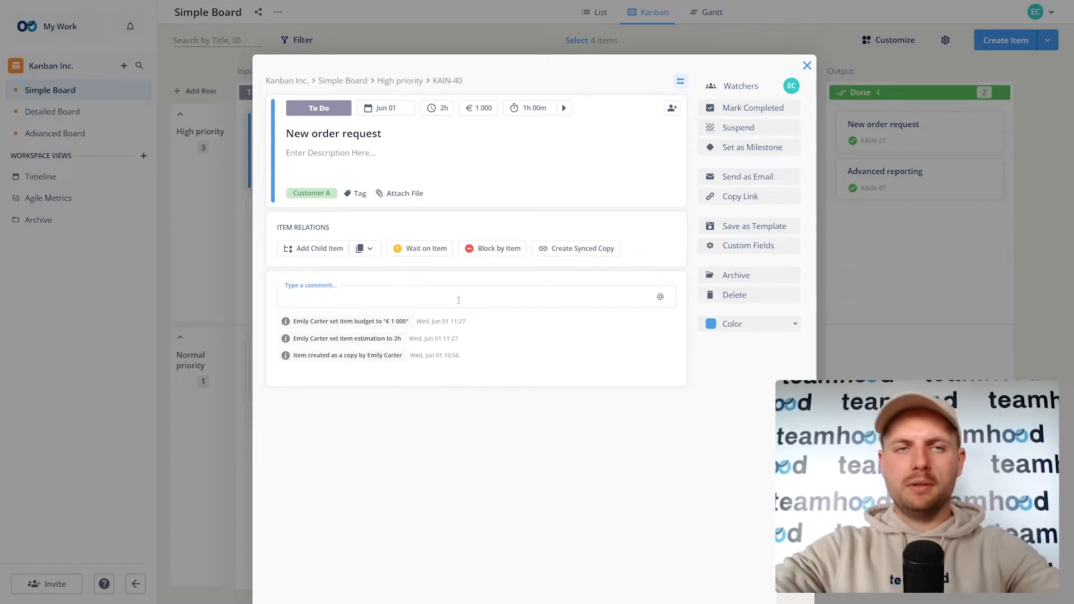
key(Return)
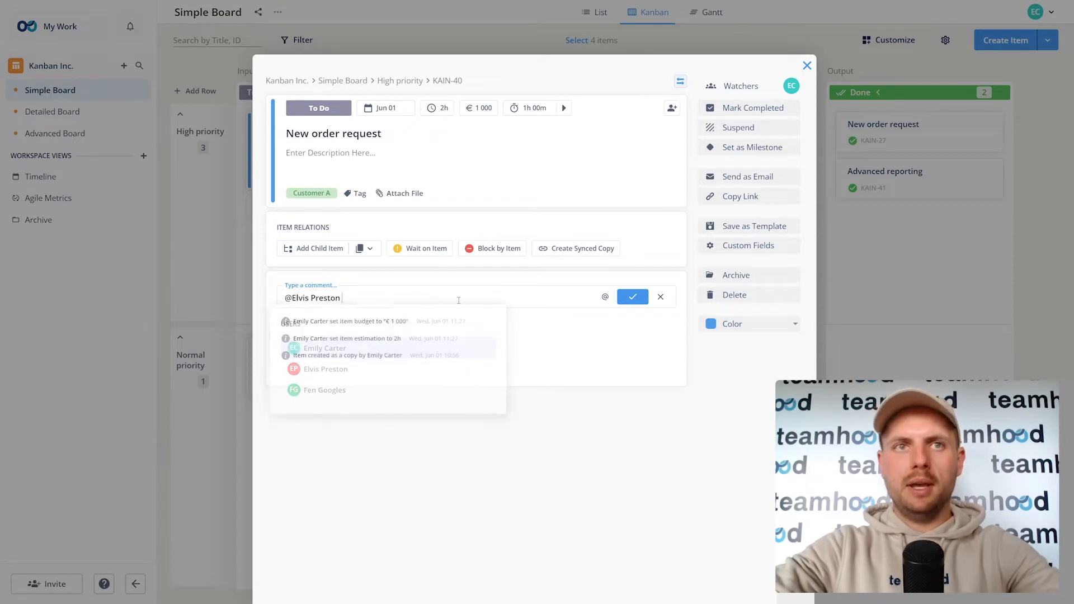
text(hey)
key(Return)
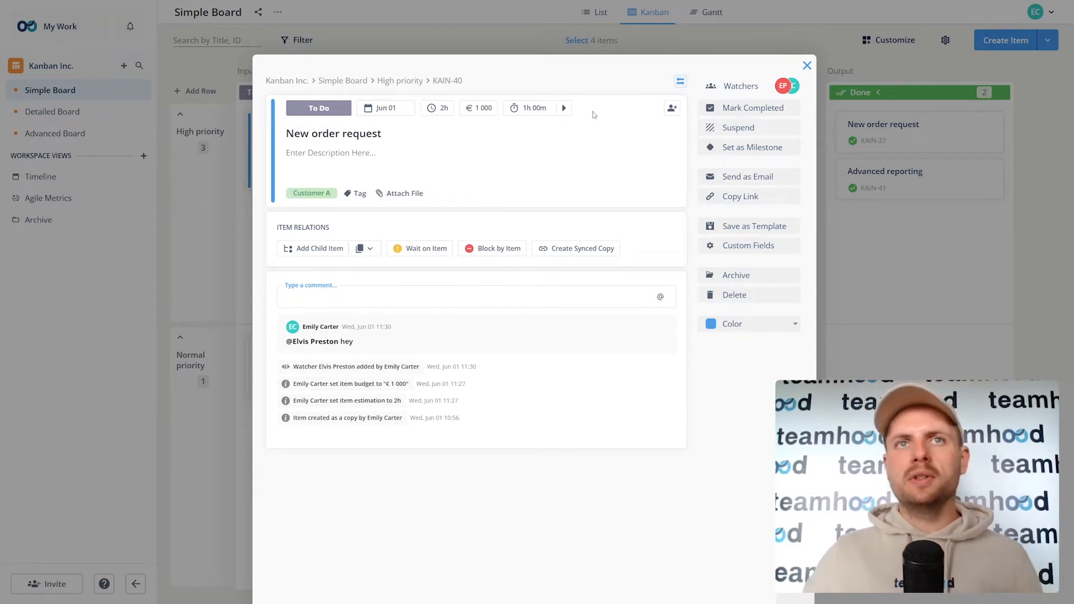
Step: Assign two teammates to the card and add child items 'Task a' and 'Task b'
click(676, 112)
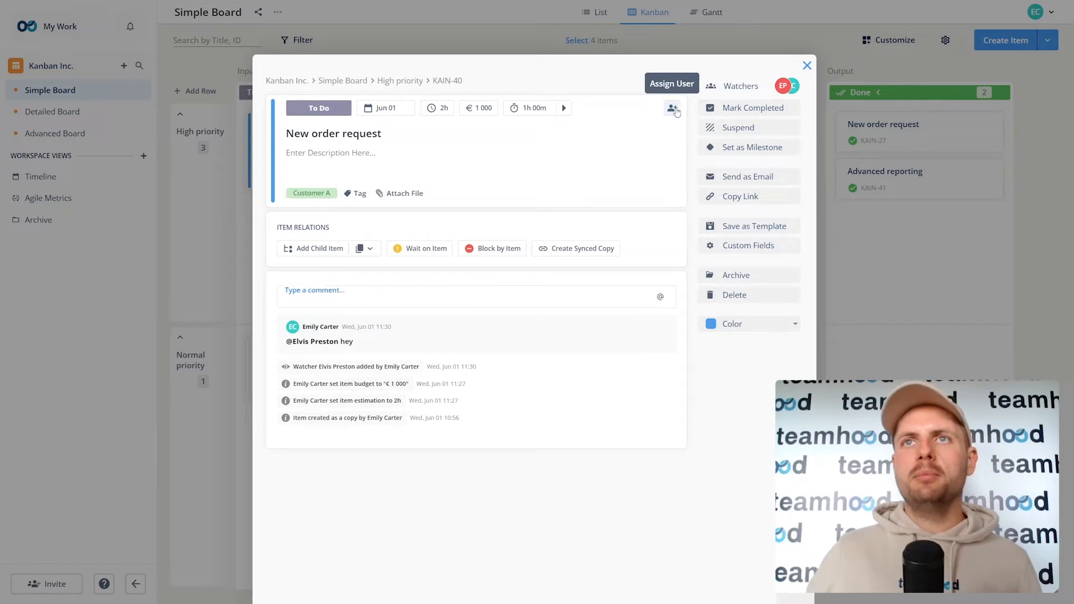
click(658, 191)
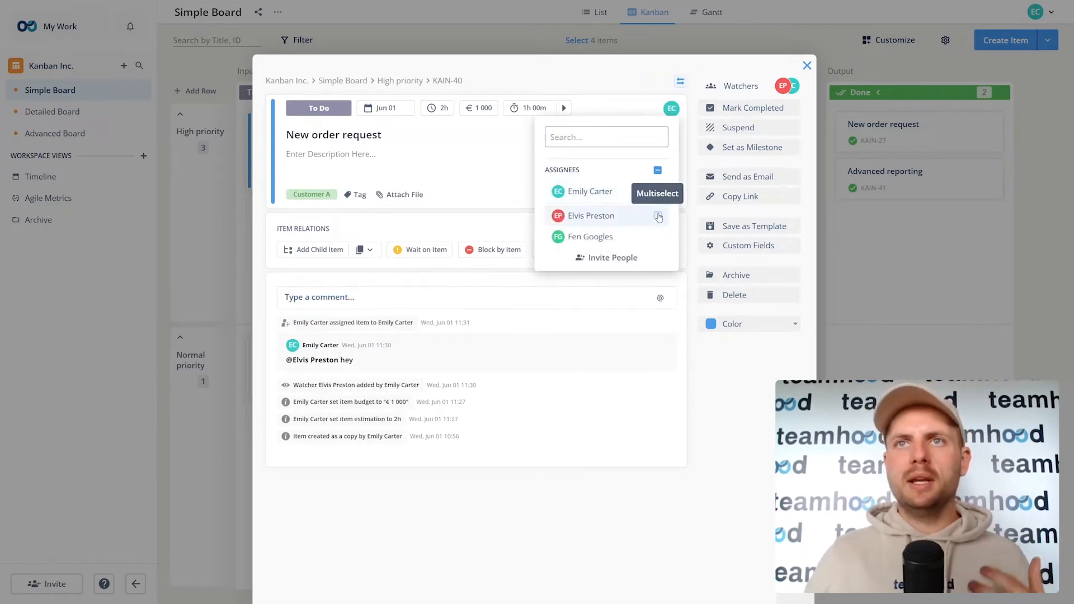
click(659, 217)
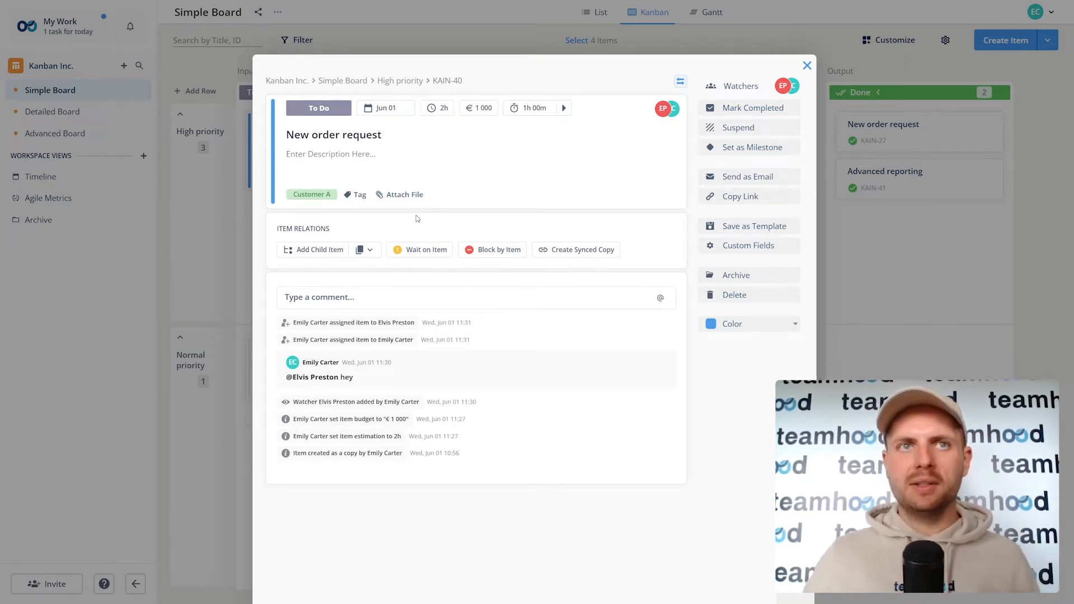
click(323, 250)
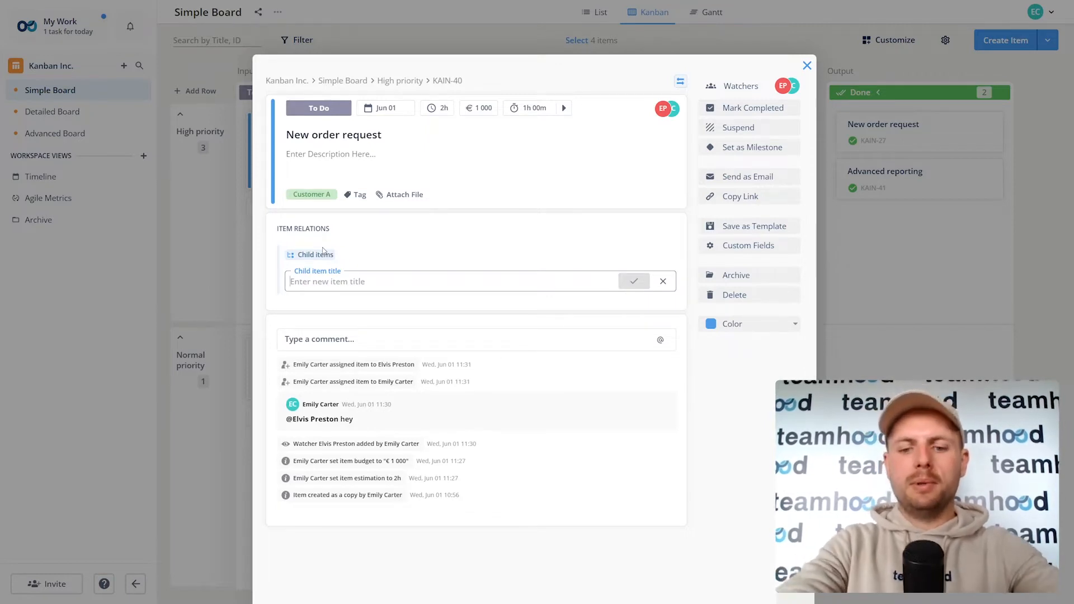
text(Task a)
key(Return)
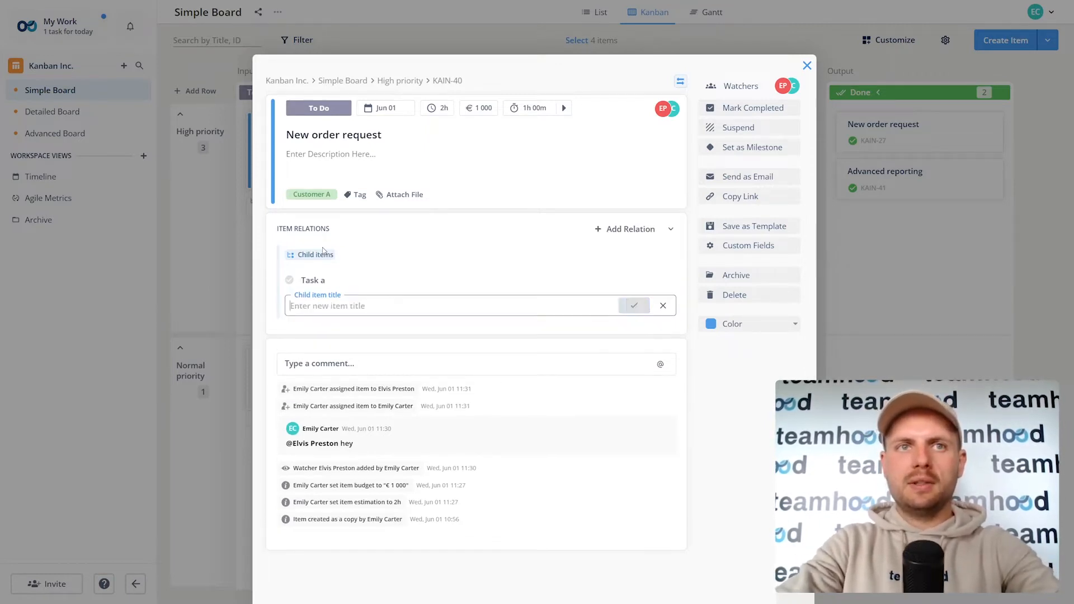
text(Task b)
key(Return)
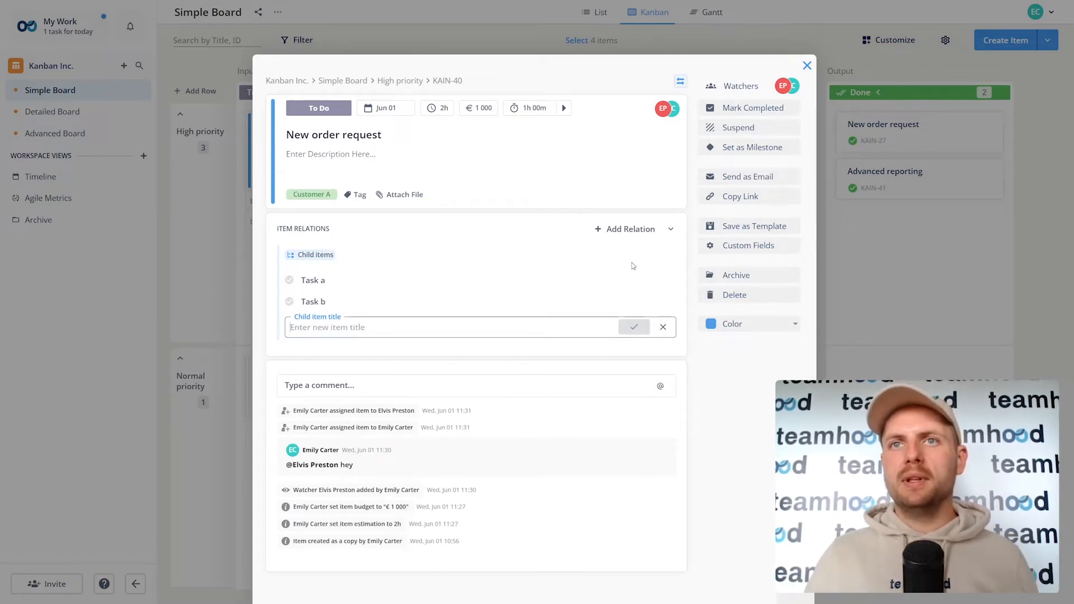
Step: Give Task a and Task b each their own assignee
click(646, 280)
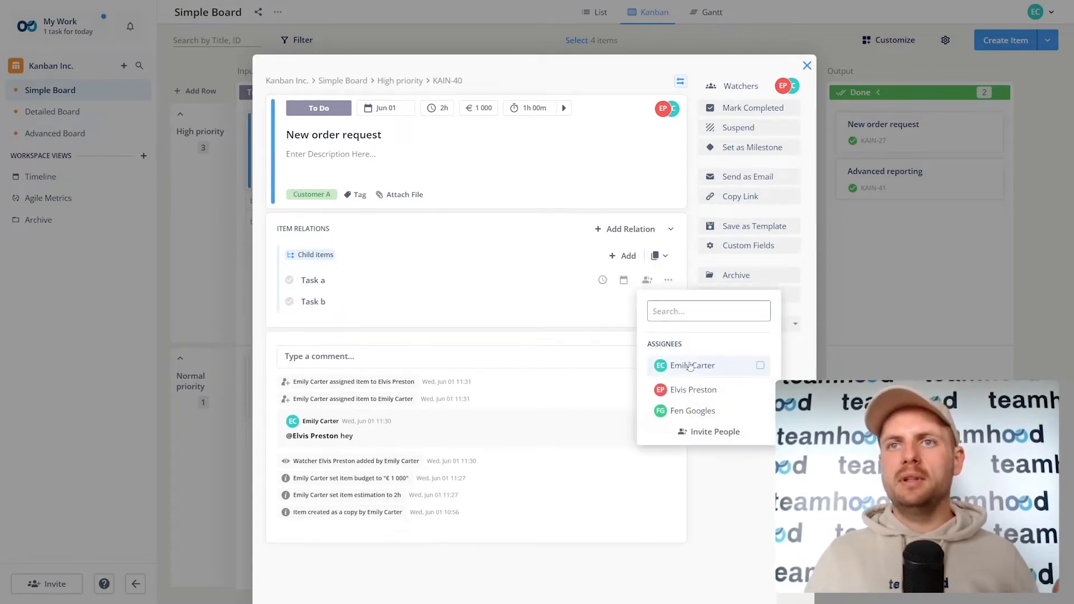
click(694, 389)
click(647, 302)
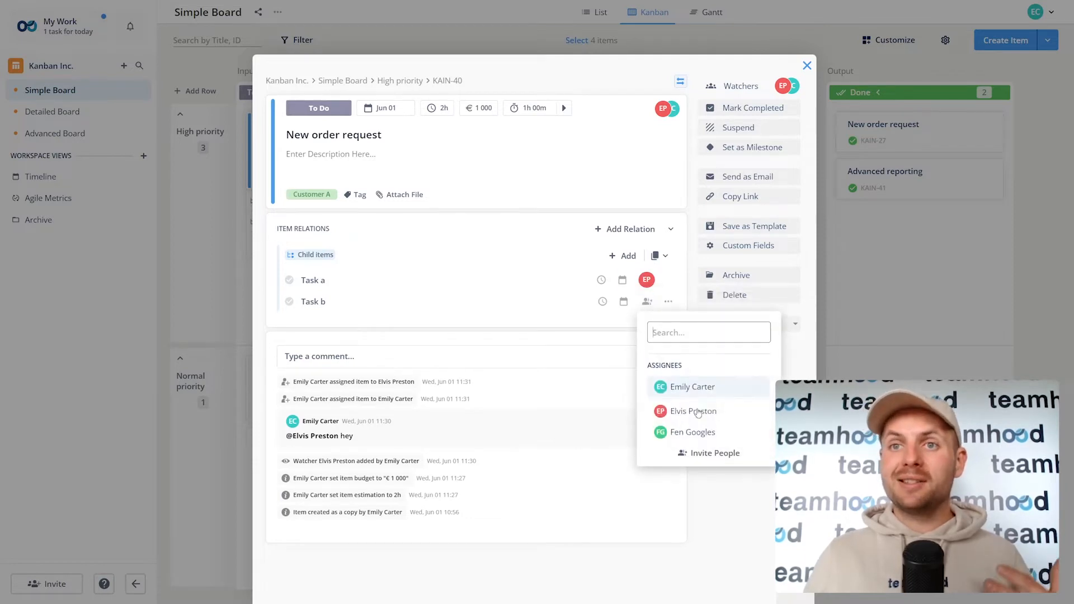
click(689, 432)
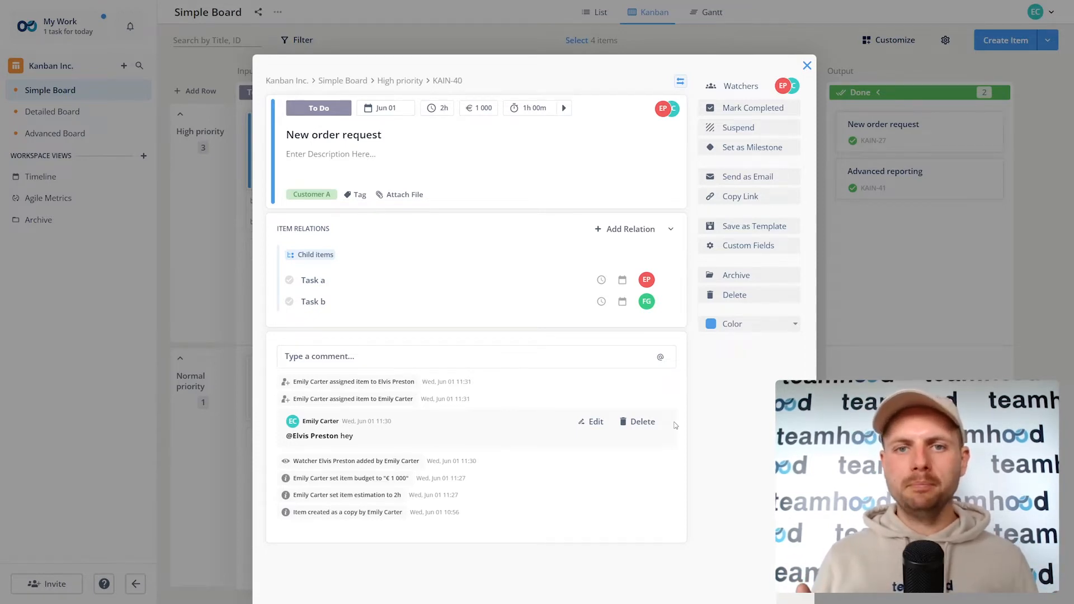
Step: Reopen the New order request card and tick Task a as done
click(853, 232)
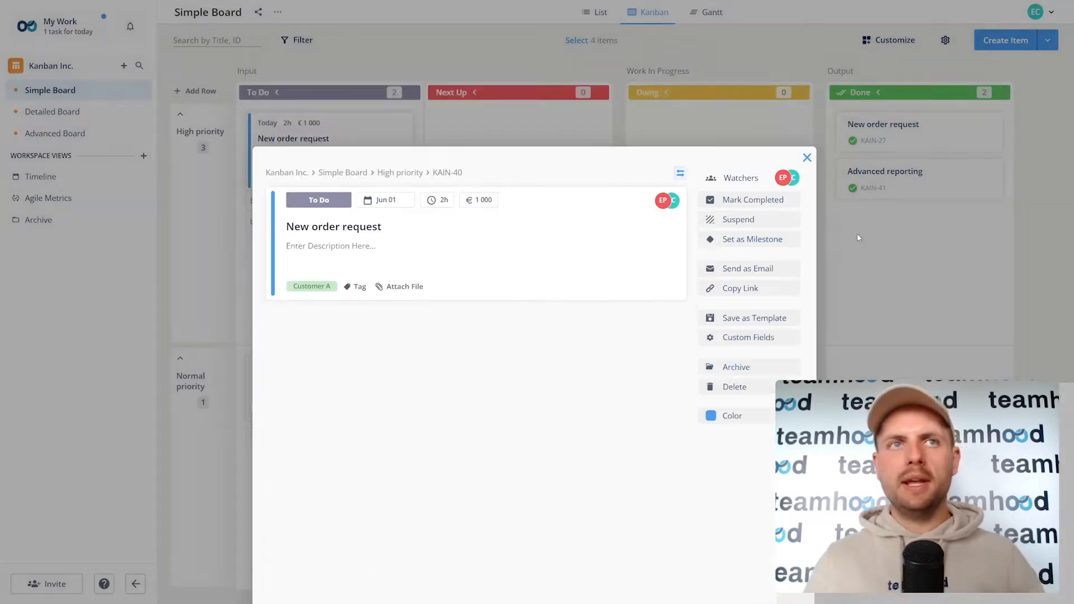
mouse_move(384, 145)
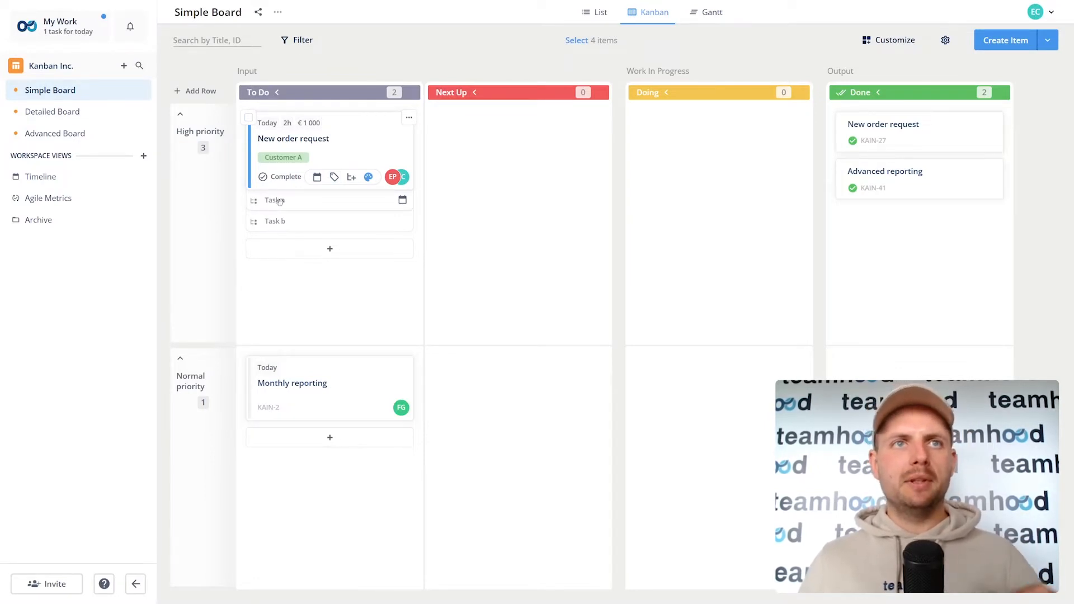
click(338, 146)
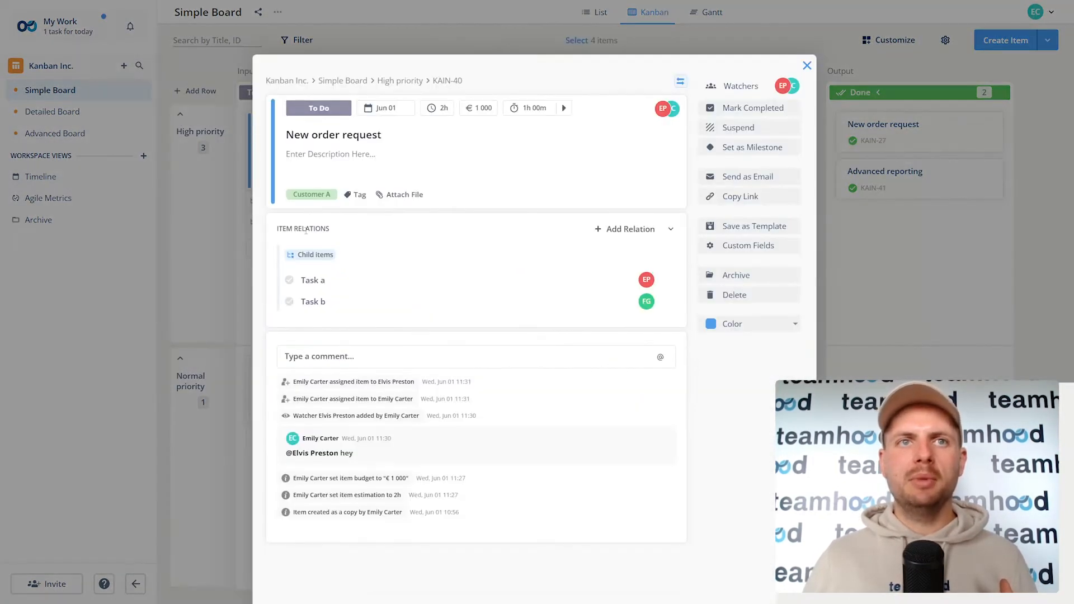
click(290, 280)
click(251, 259)
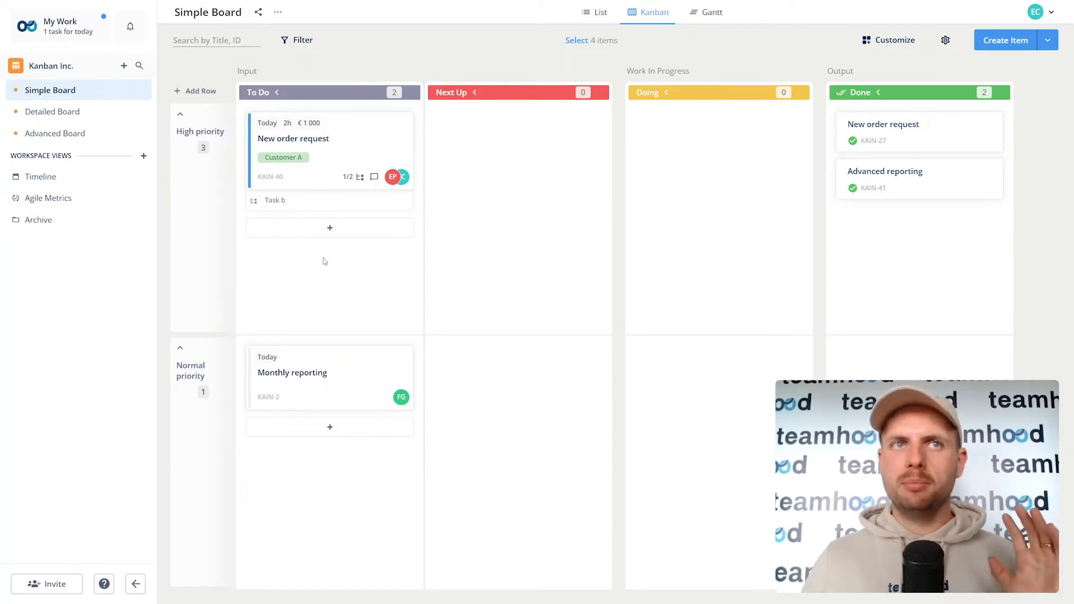
Step: Switch to the Detailed Board and drag Assembly at customer warehouse toward In Progress
click(71, 113)
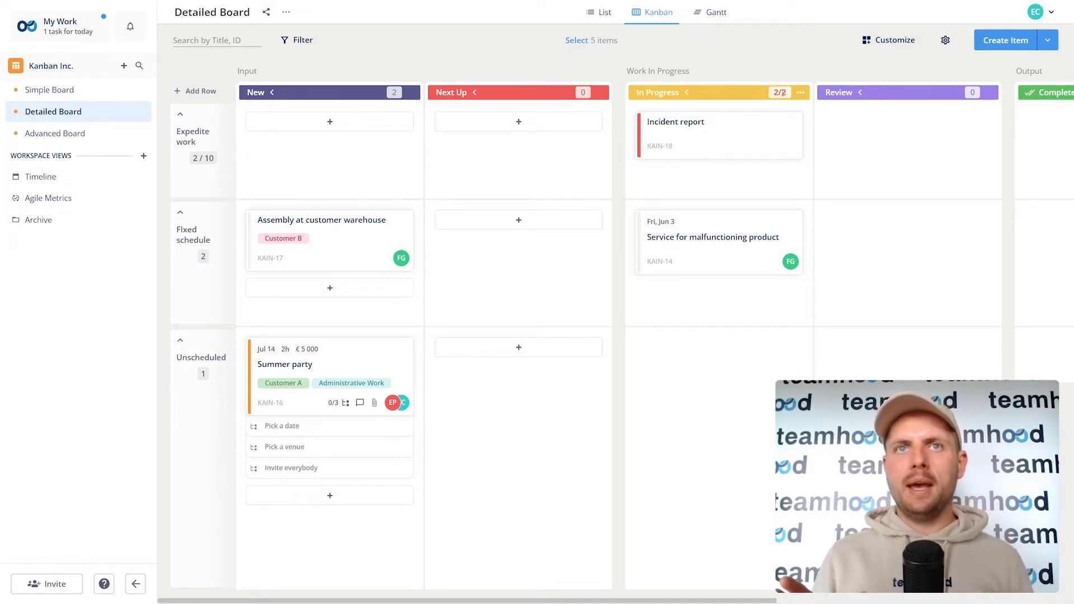
drag(312, 216, 726, 252)
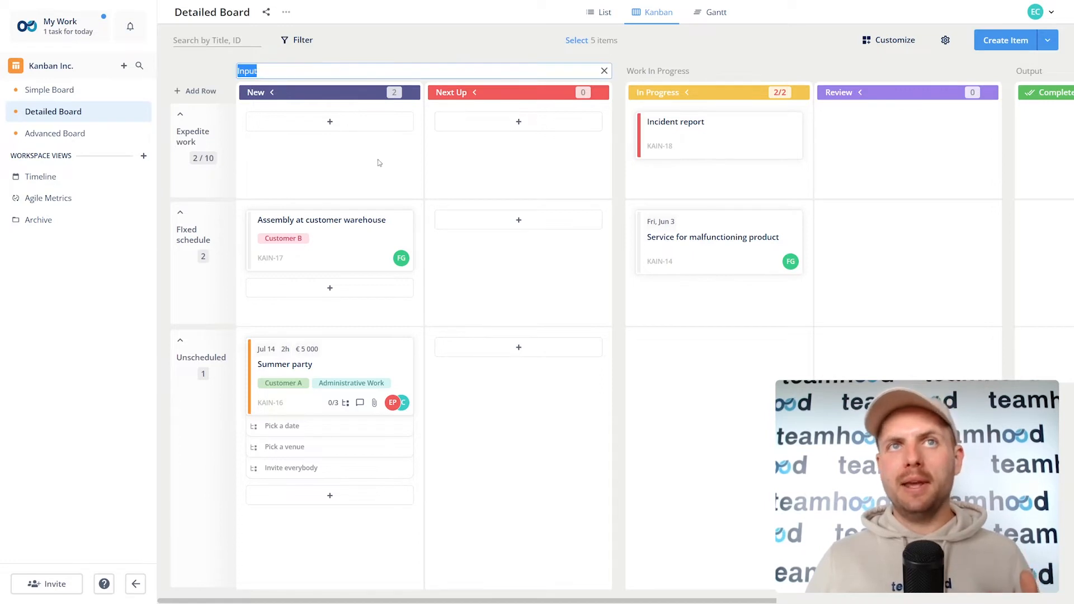
click(262, 94)
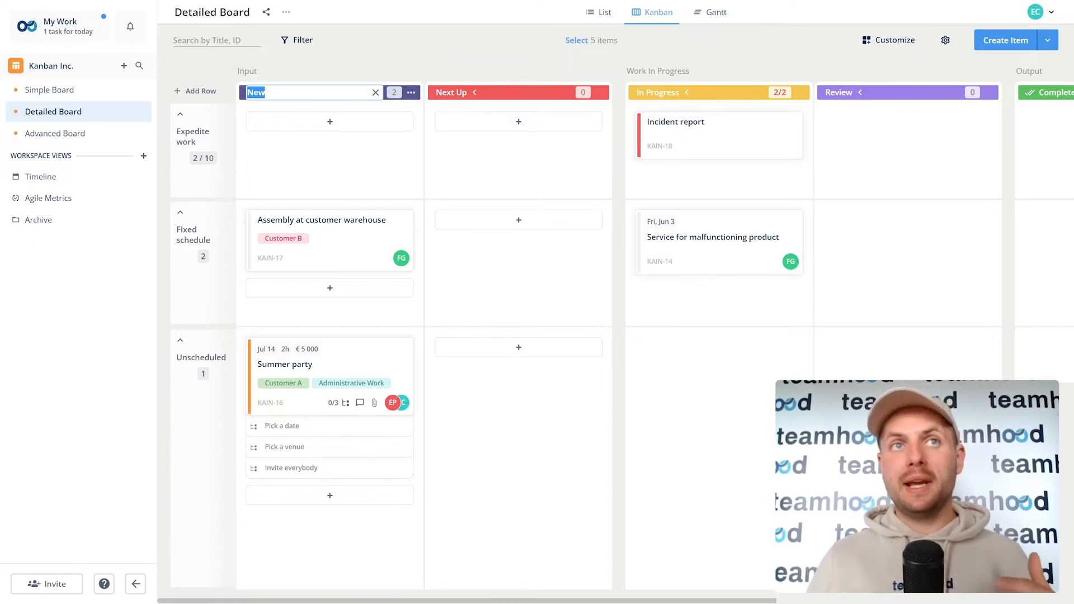
click(251, 73)
click(197, 133)
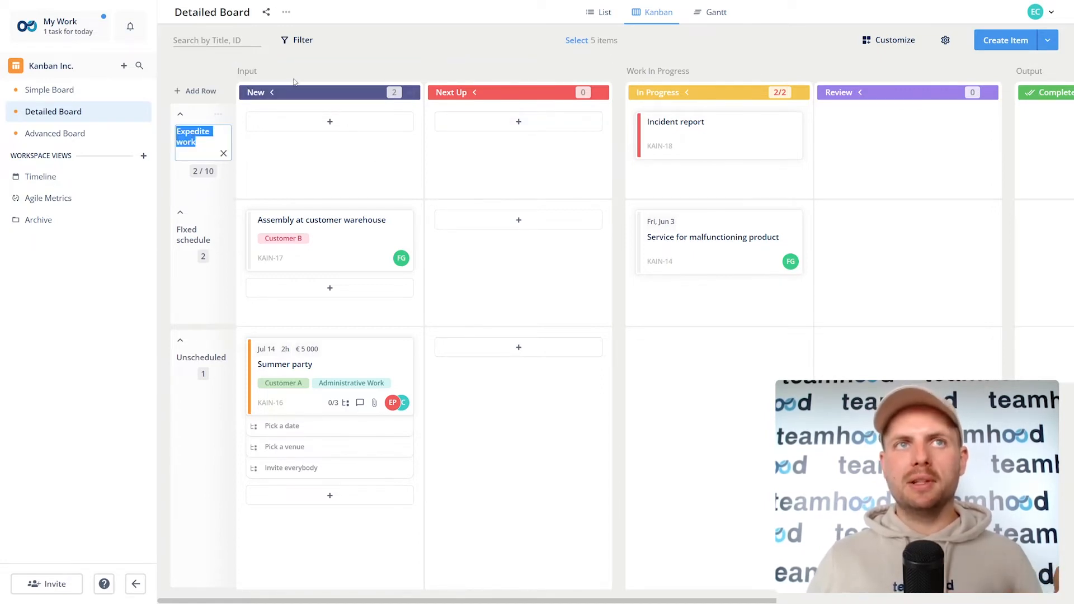
click(320, 164)
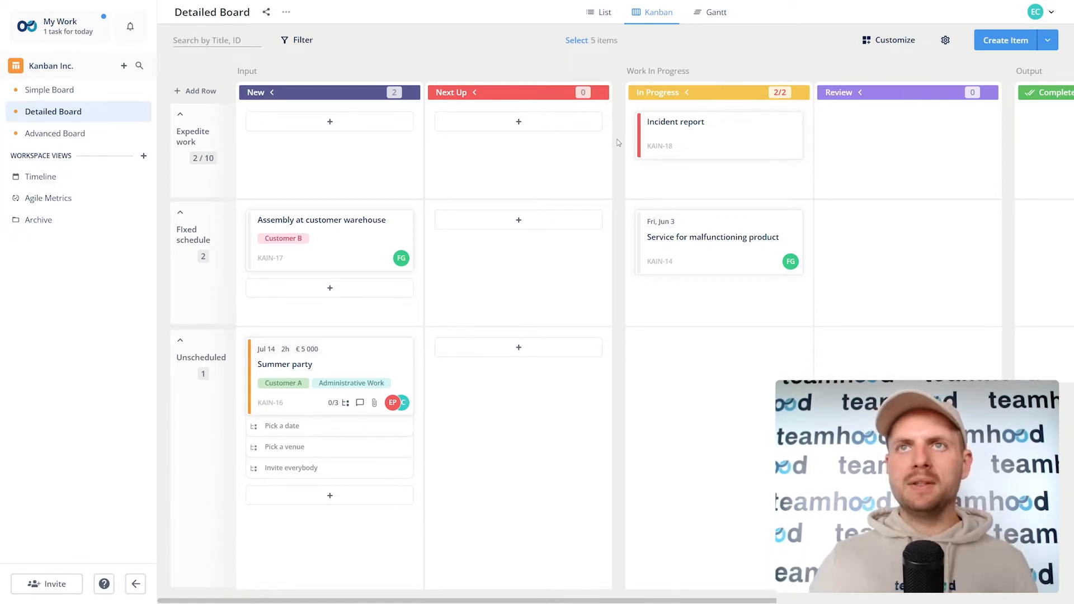
Step: Suspend the Incident report item with the reason 'missing document'
click(688, 122)
click(756, 130)
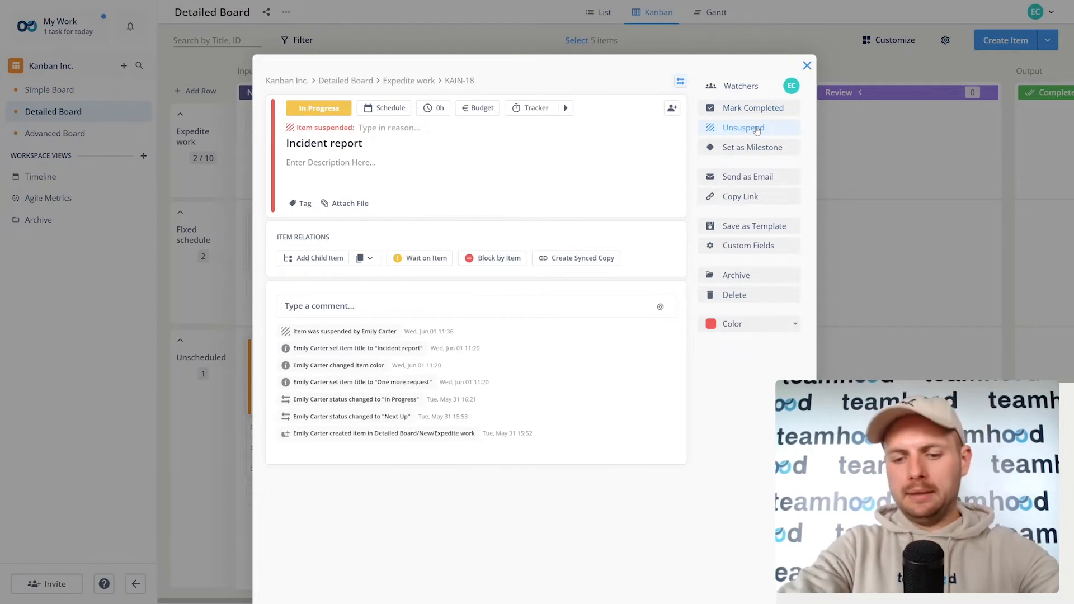
text(missing de)
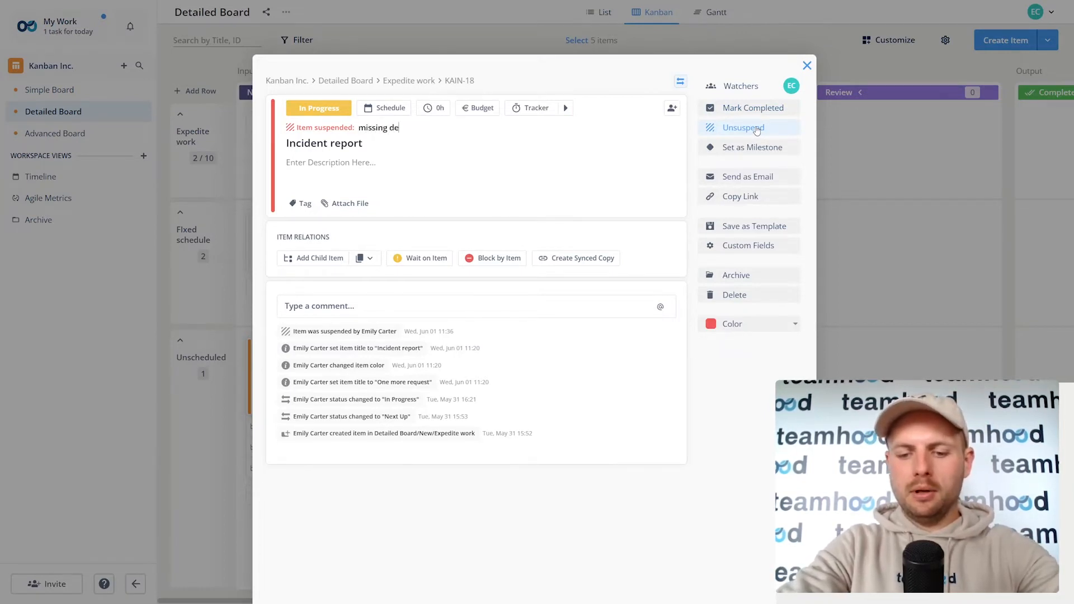
key(BackSpace)
text(ouc)
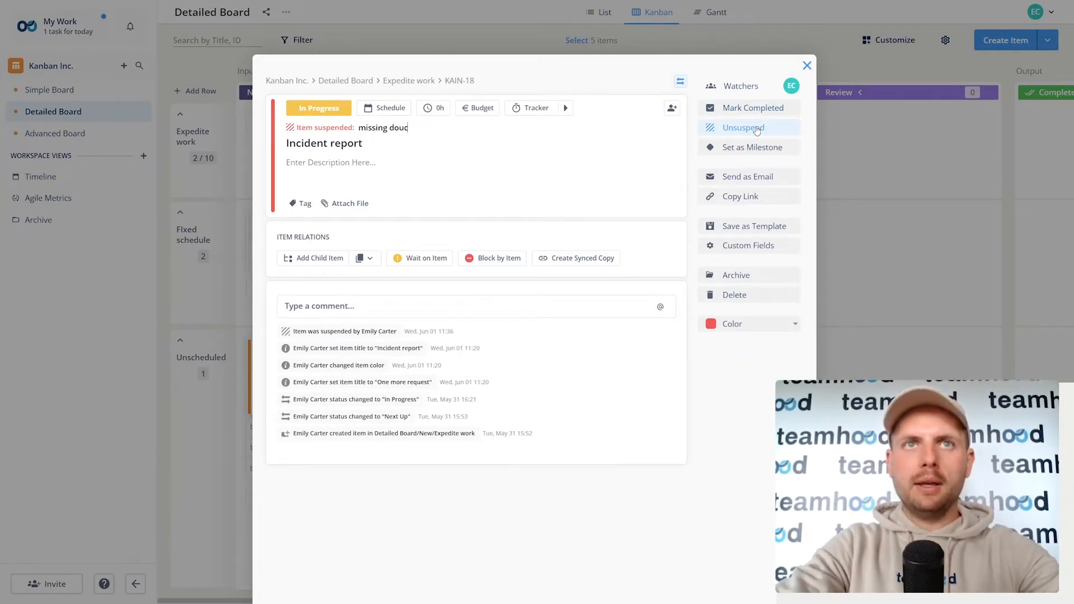
key(BackSpace)
key(BackSpace)
text(cument)
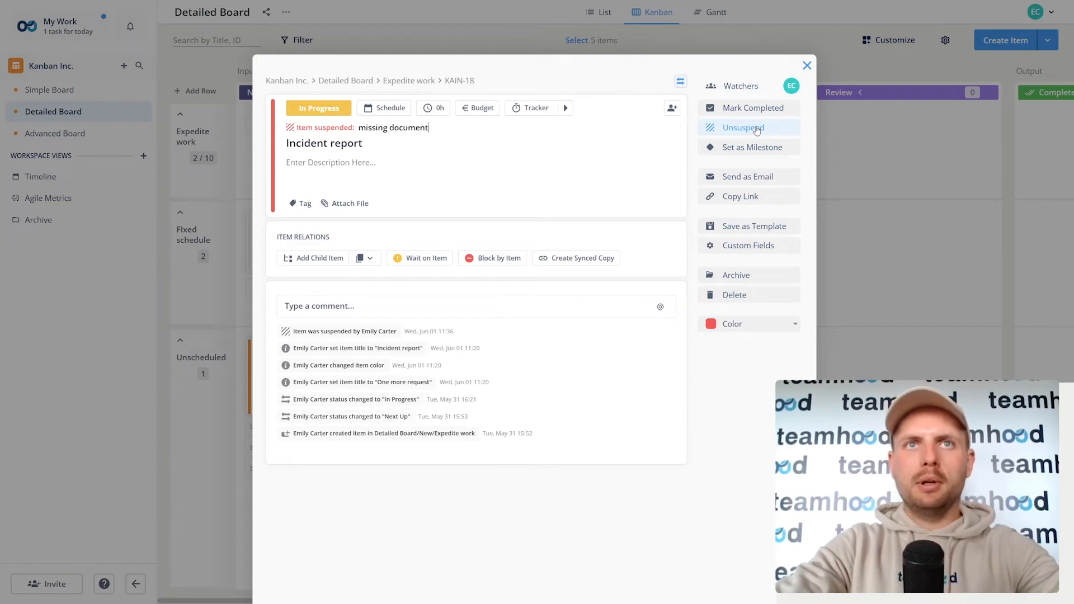
click(858, 156)
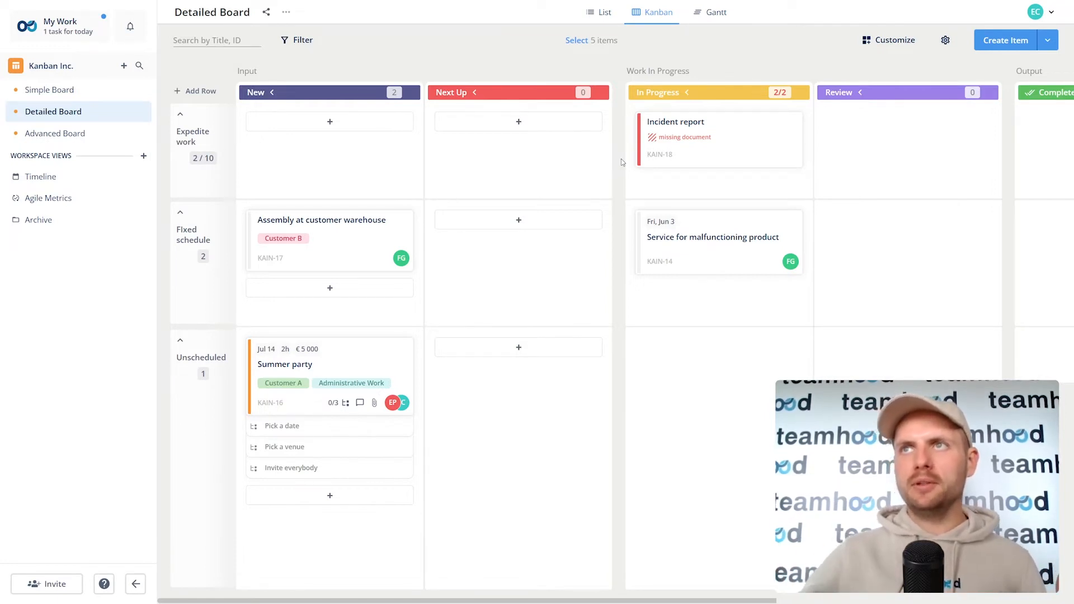
scroll(815, 233, right, 6)
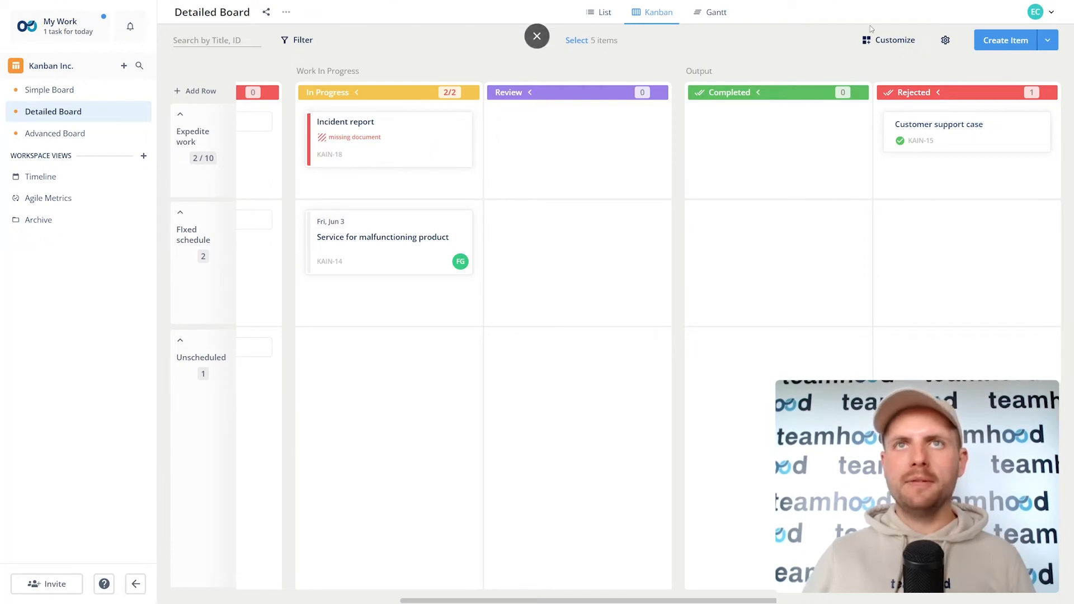
scroll(706, 235, left, 6)
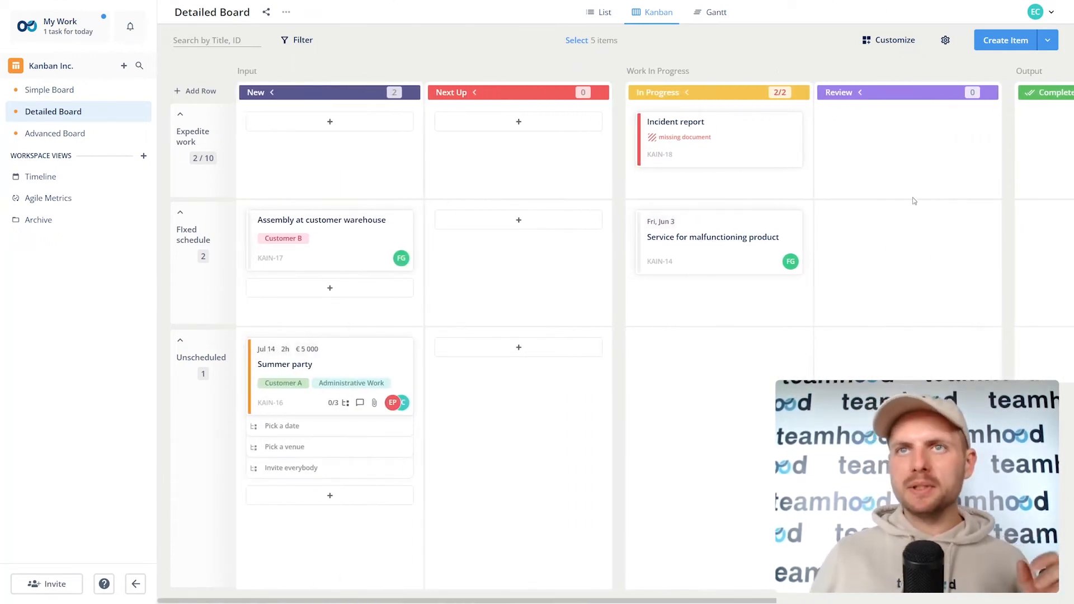
Step: In Customize, turn Item age on then off and uncheck Tags and Child Items
click(902, 41)
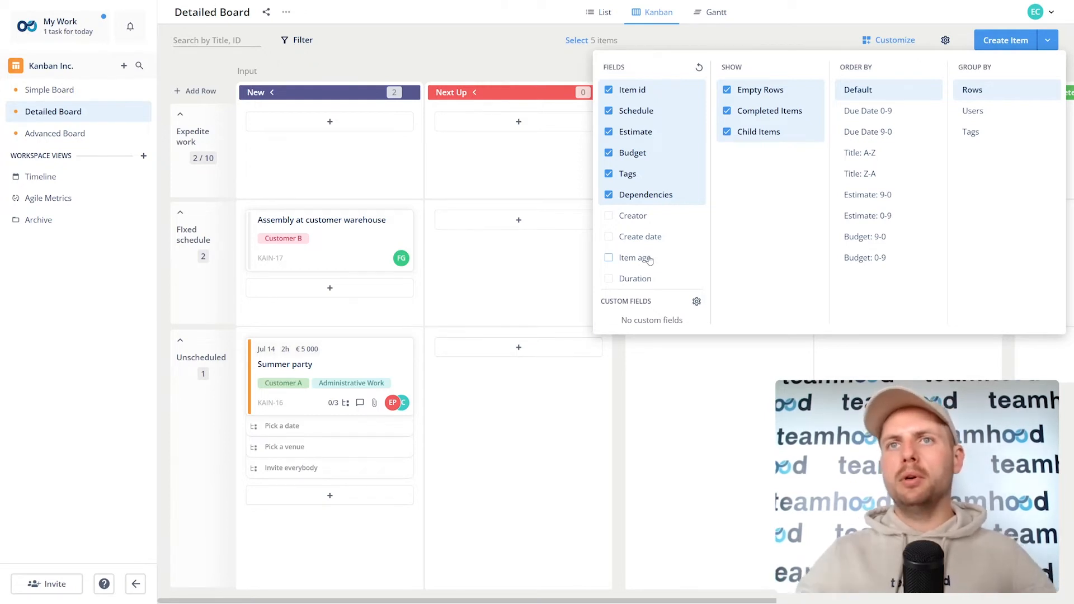
click(649, 260)
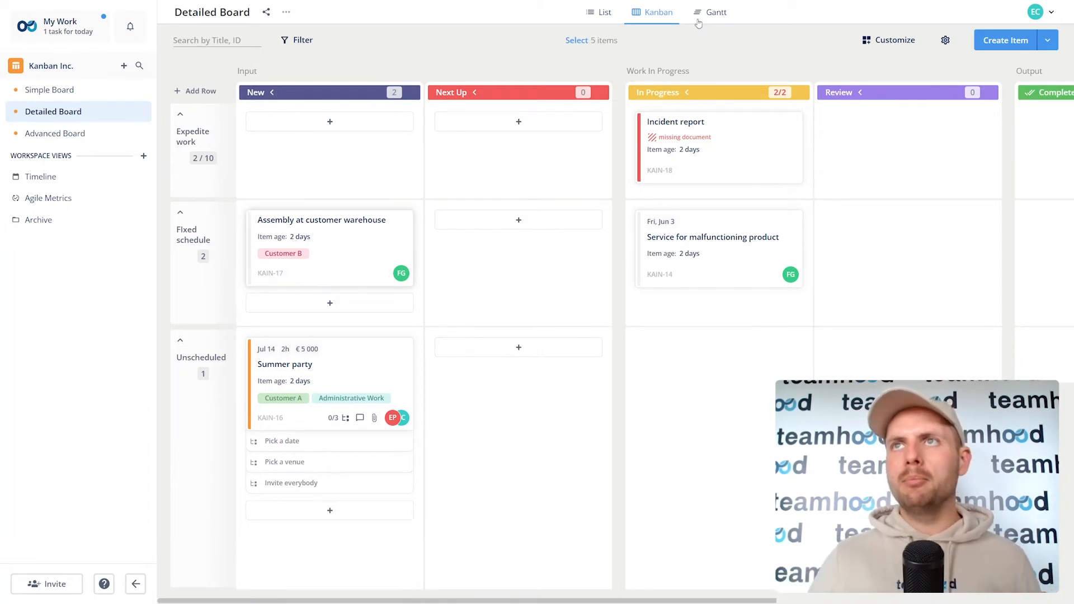
click(881, 39)
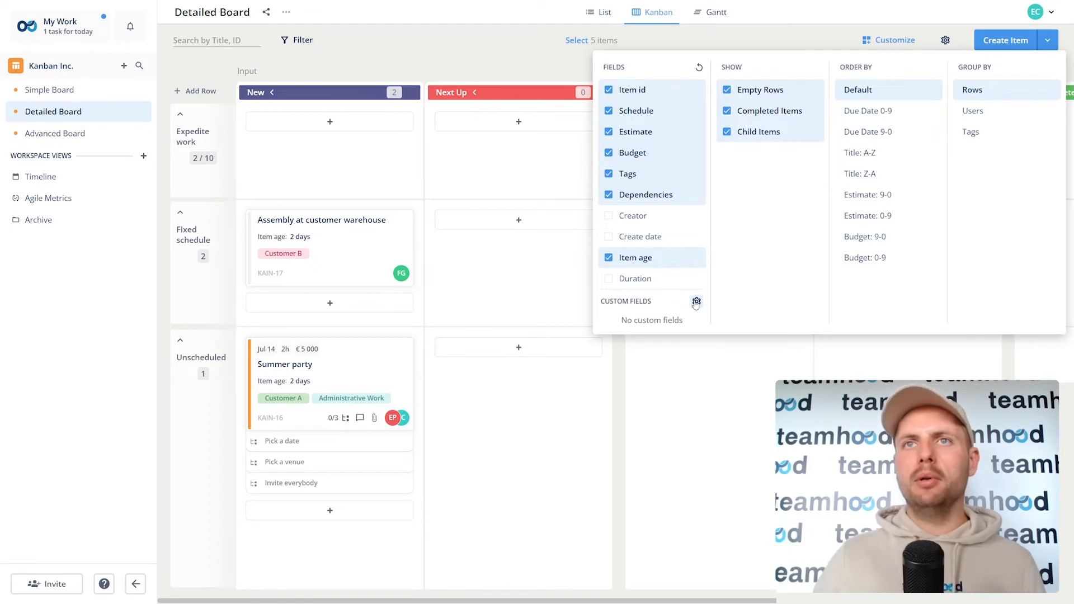
click(627, 174)
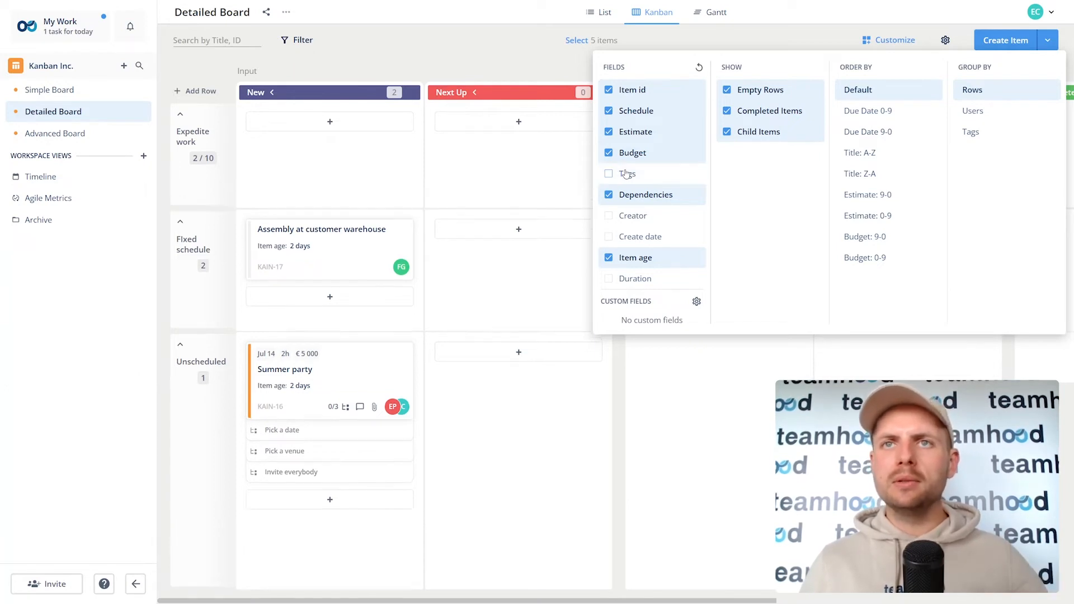
click(630, 257)
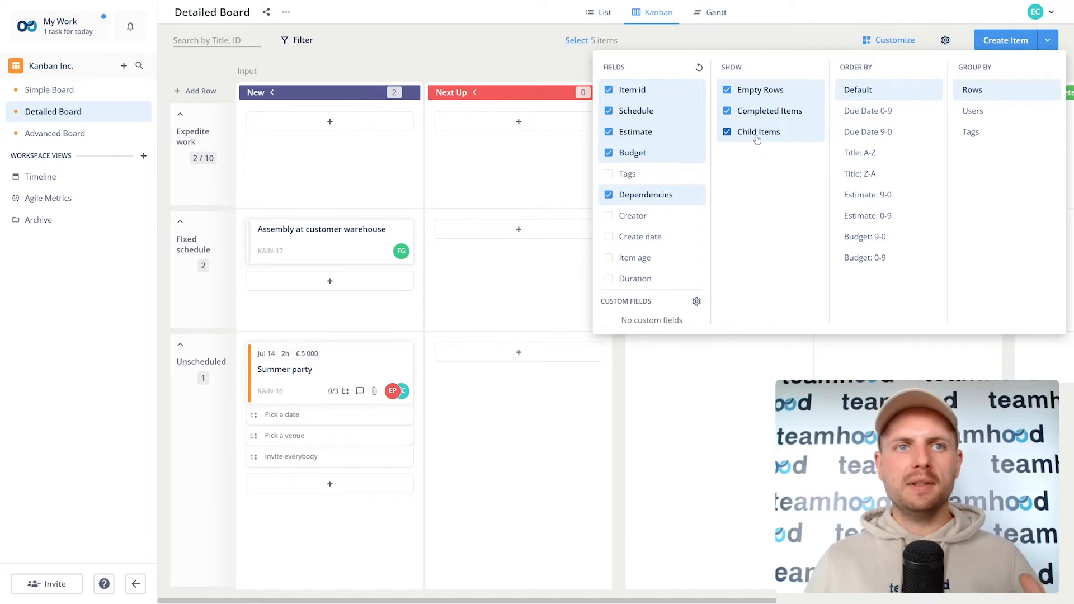
click(757, 134)
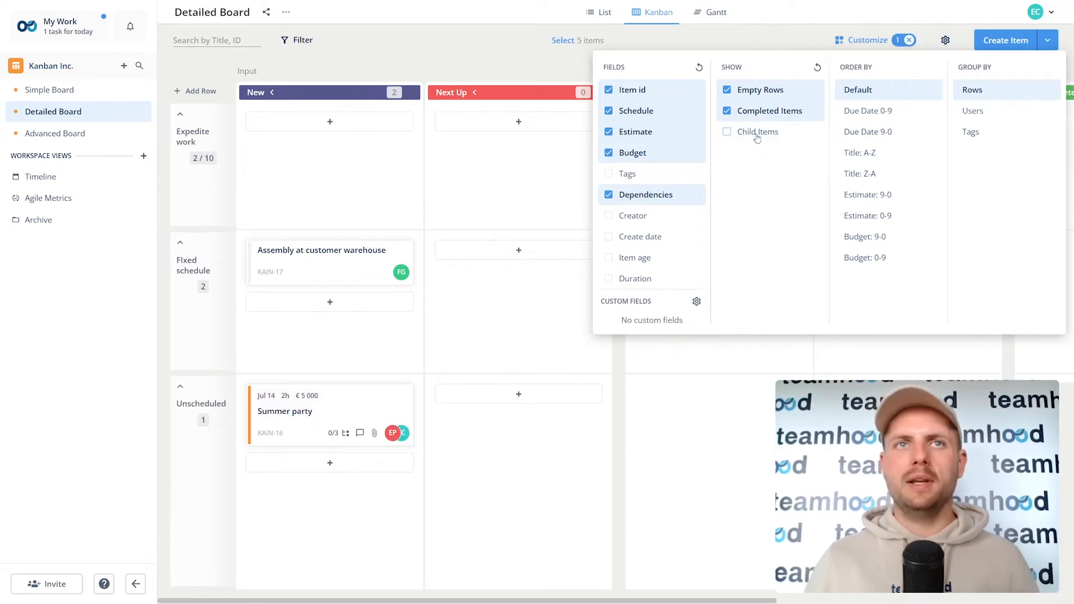
click(538, 290)
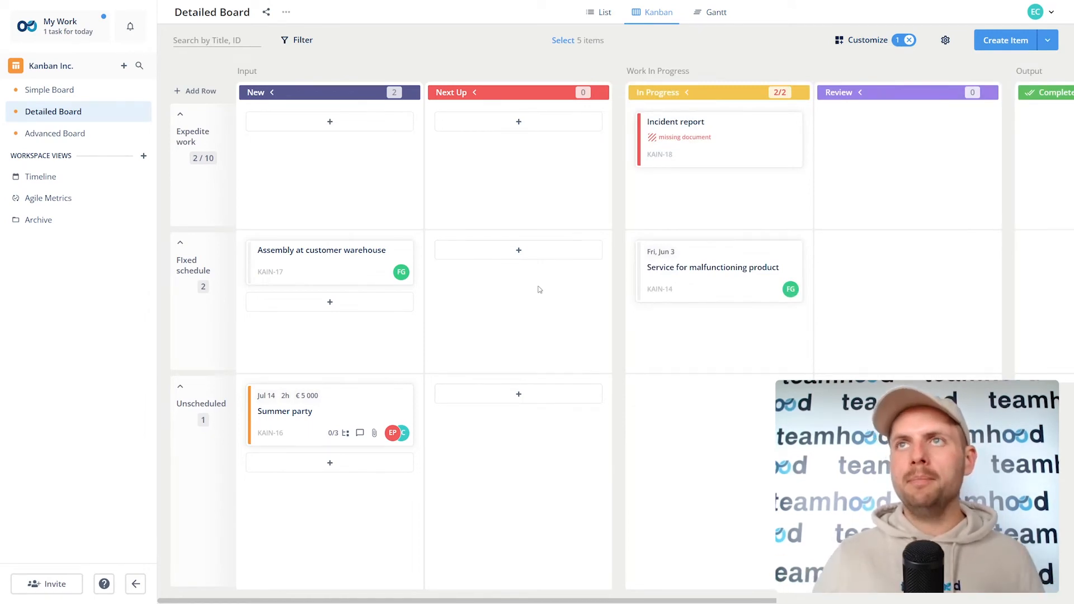
Step: Group the Detailed Board by users, then clear all its customizations
click(882, 43)
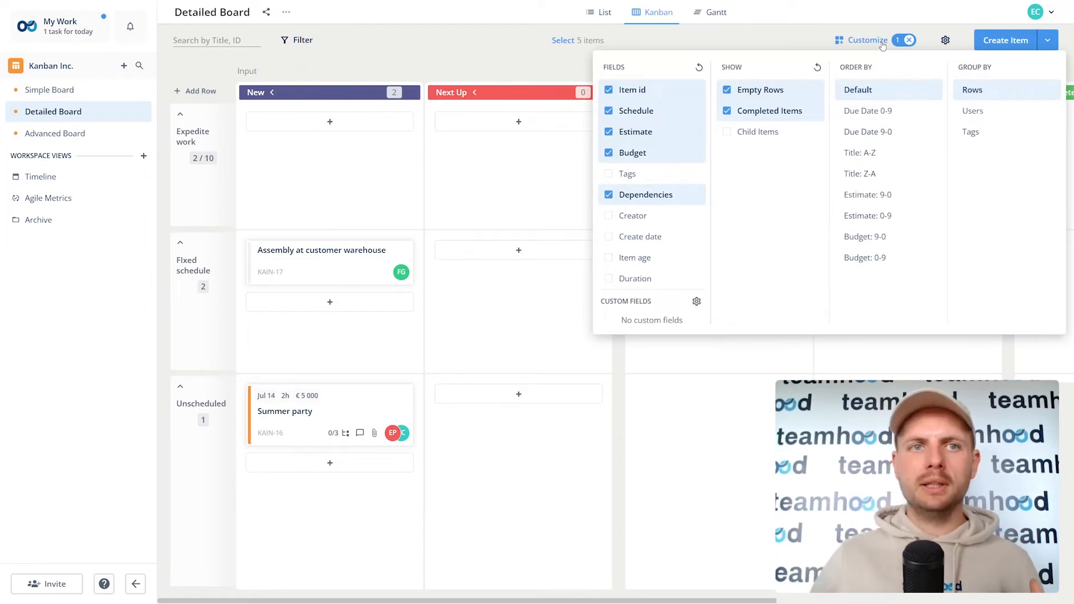
click(978, 113)
click(515, 200)
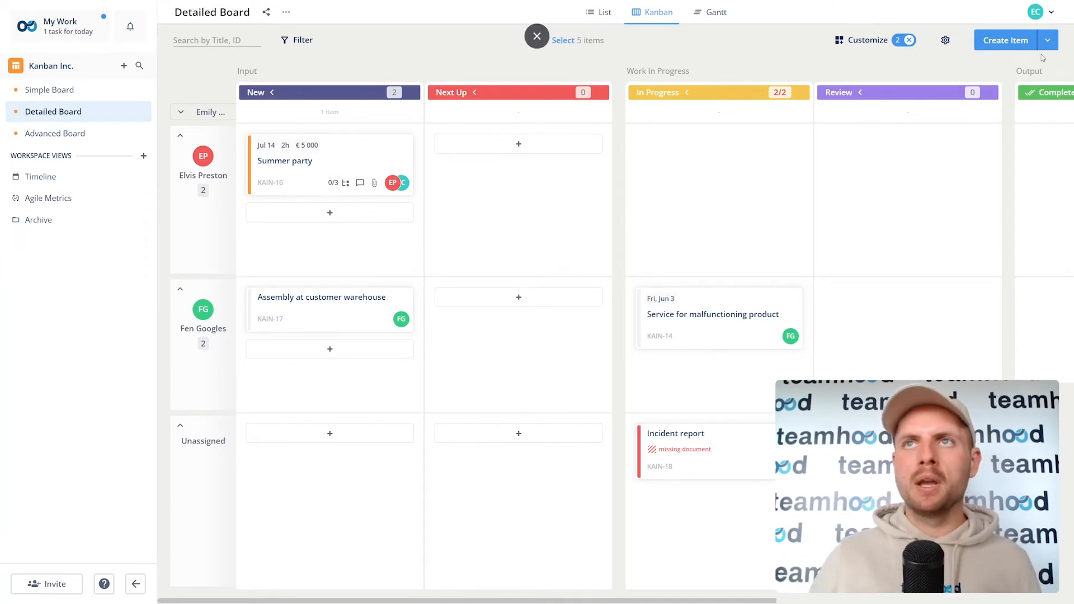
click(909, 40)
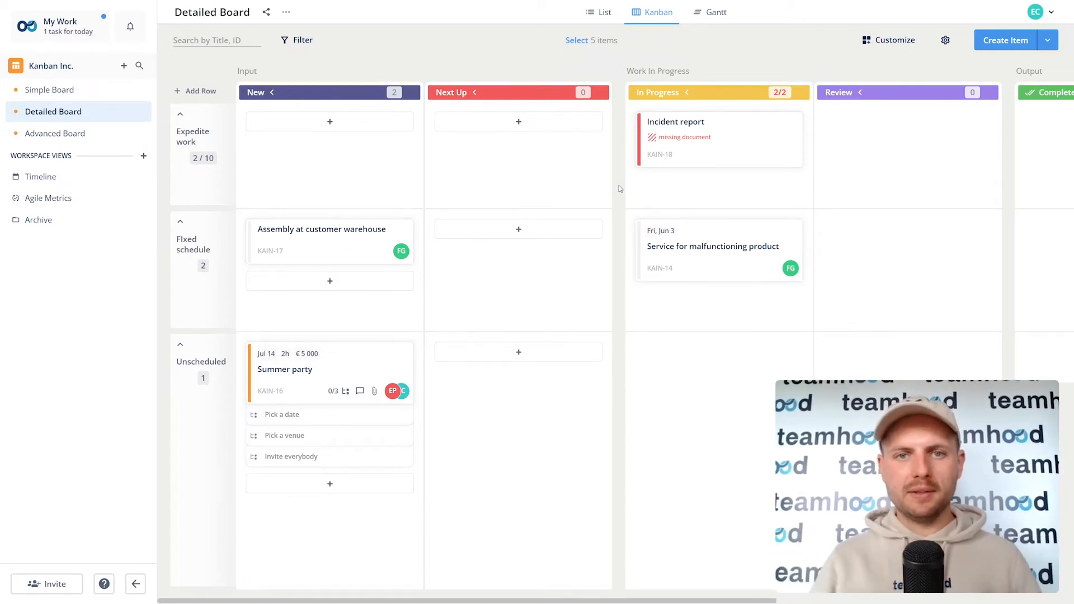
click(70, 144)
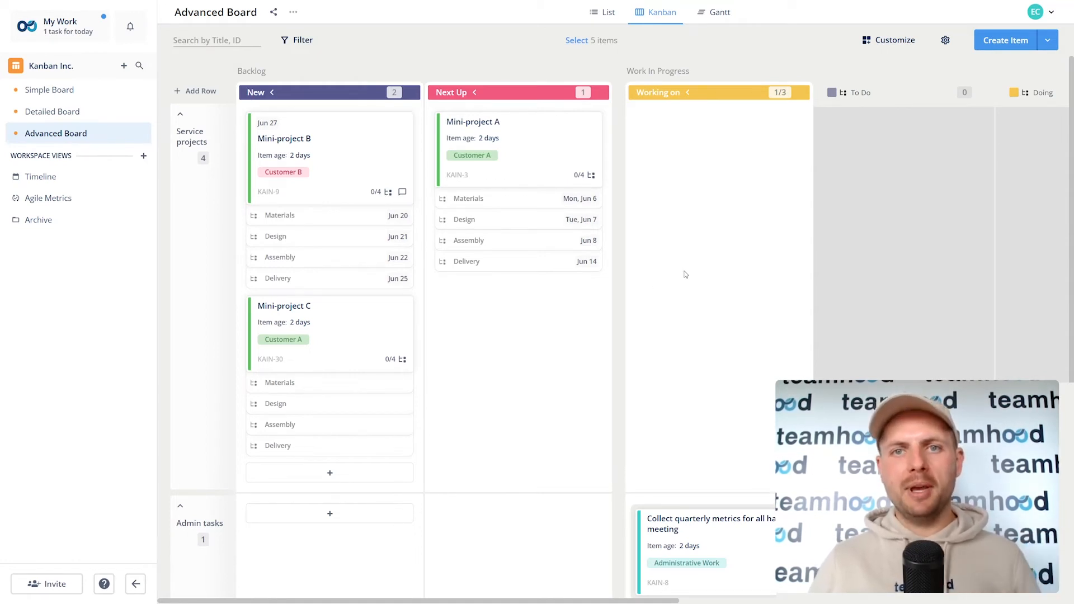
Step: Pan the Advanced Board sideways to reveal the Doing column
drag(686, 274, 483, 316)
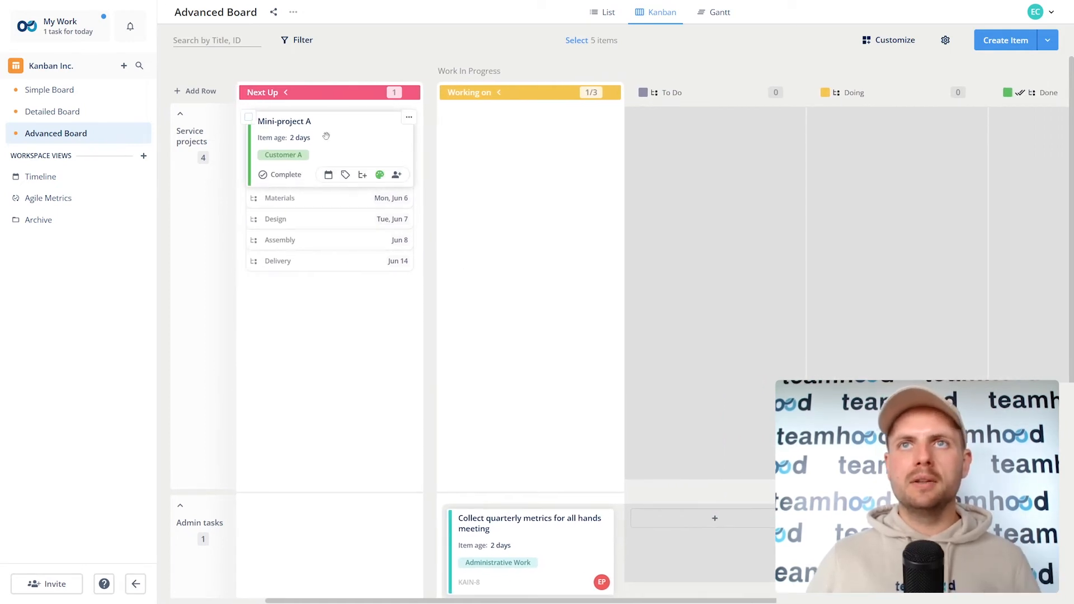
Step: Move Mini-project A into Working on and its Materials subtask into Done
drag(326, 137, 530, 147)
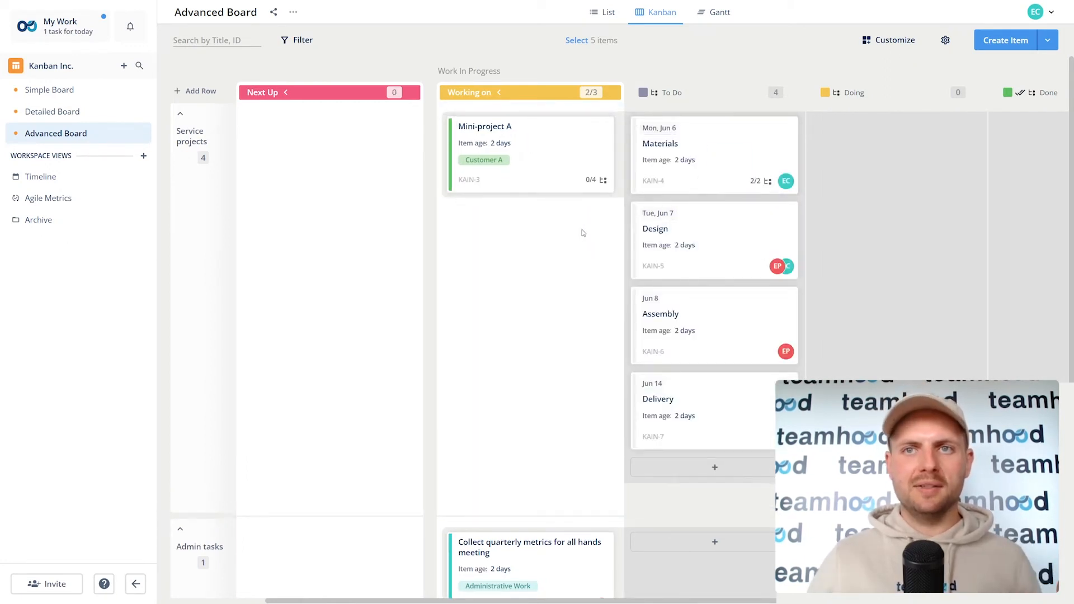
drag(532, 247, 320, 287)
drag(480, 161, 812, 148)
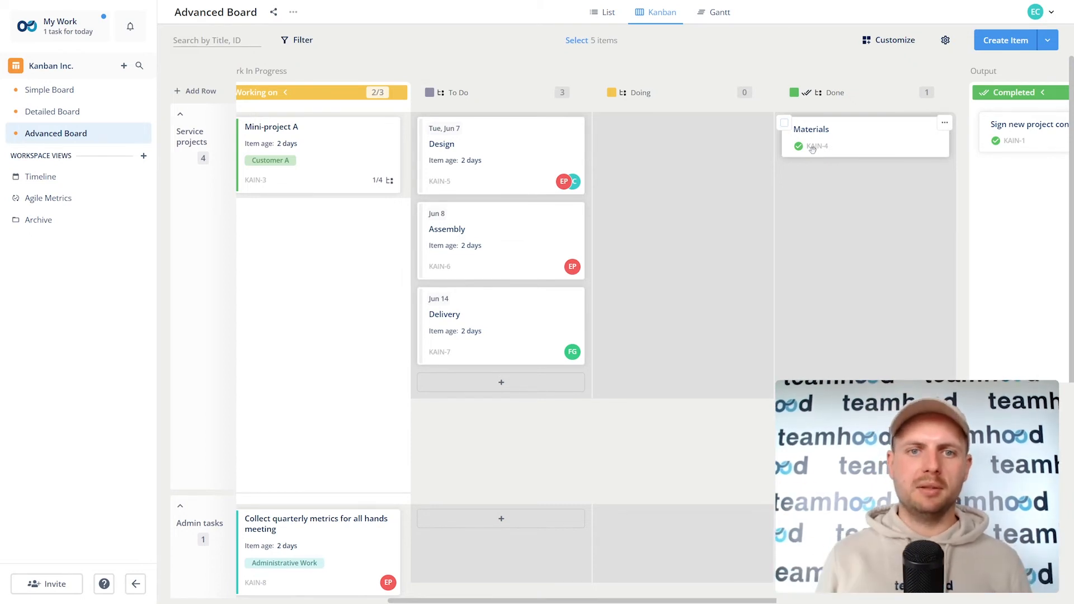
Step: Move the Design, Assembly and Delivery subtasks into Done and mark Mini-project A completed
drag(548, 139, 839, 188)
drag(482, 148, 827, 184)
drag(584, 162, 839, 188)
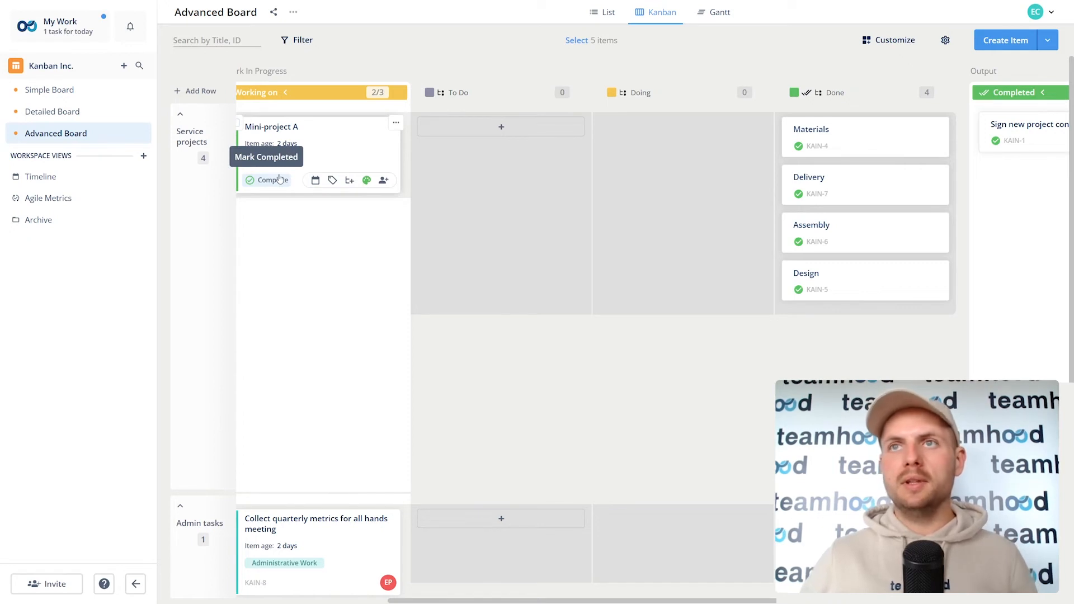
click(280, 179)
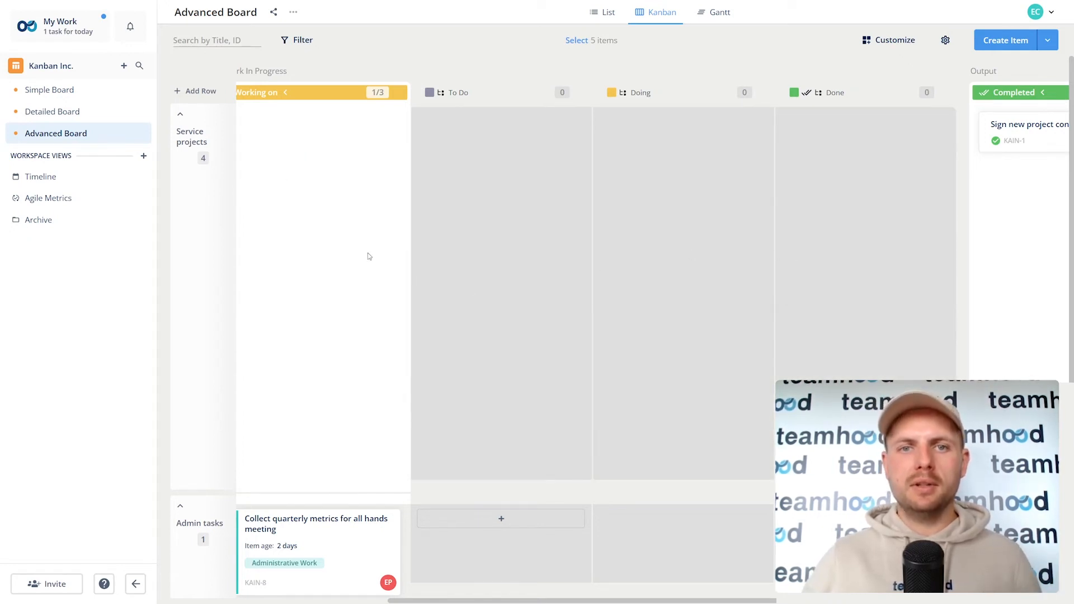
scroll(369, 257, left, 7)
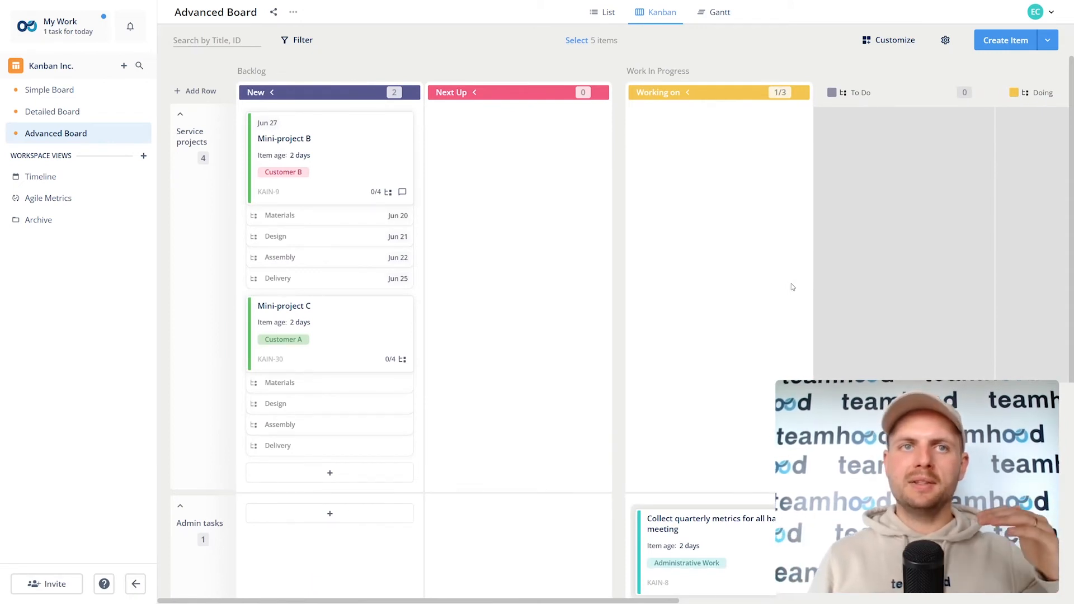
mouse_move(331, 360)
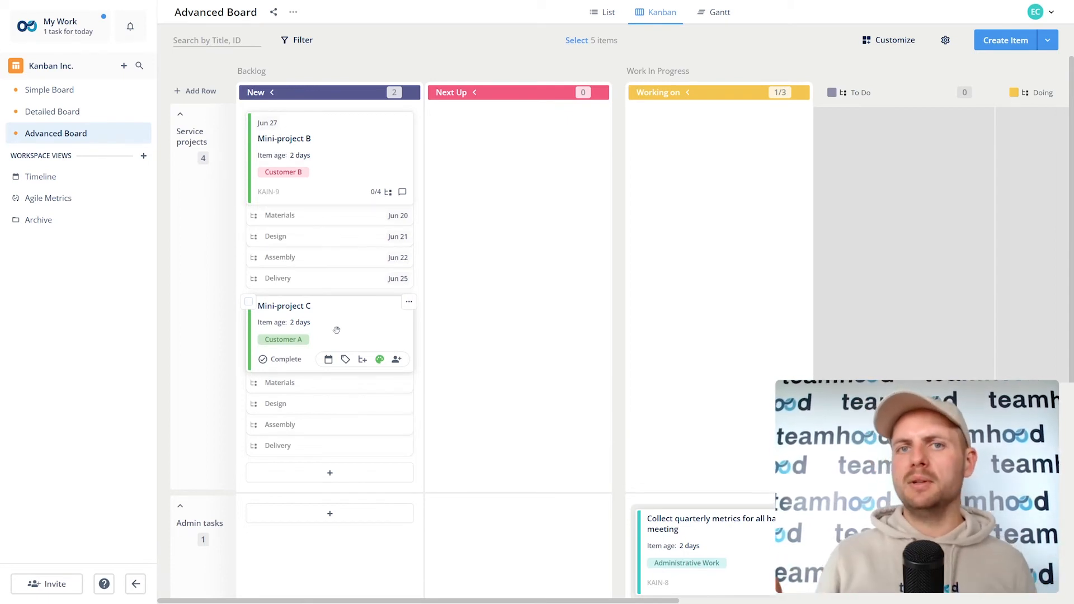
Step: Drag New order request to Doing on the Simple Board, then relocate it to Advanced Board's Service projects
click(75, 89)
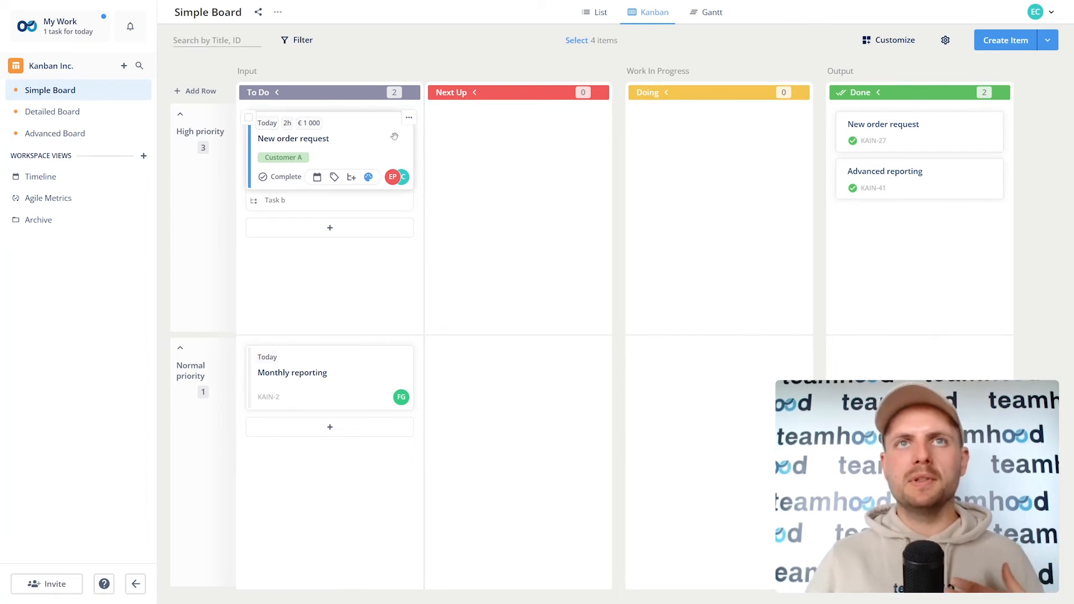
drag(394, 136, 758, 147)
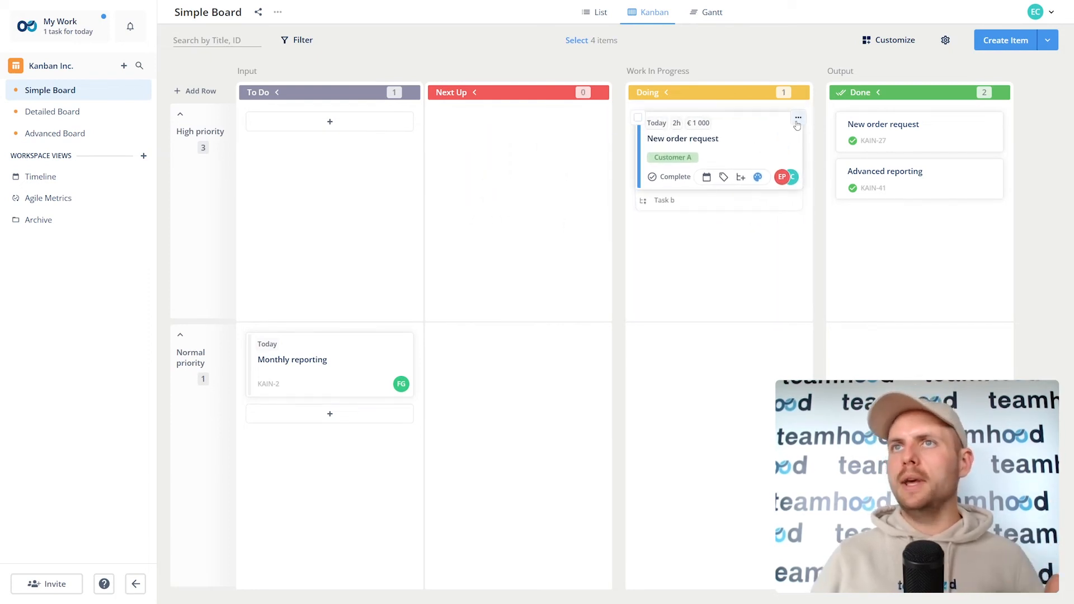
click(798, 118)
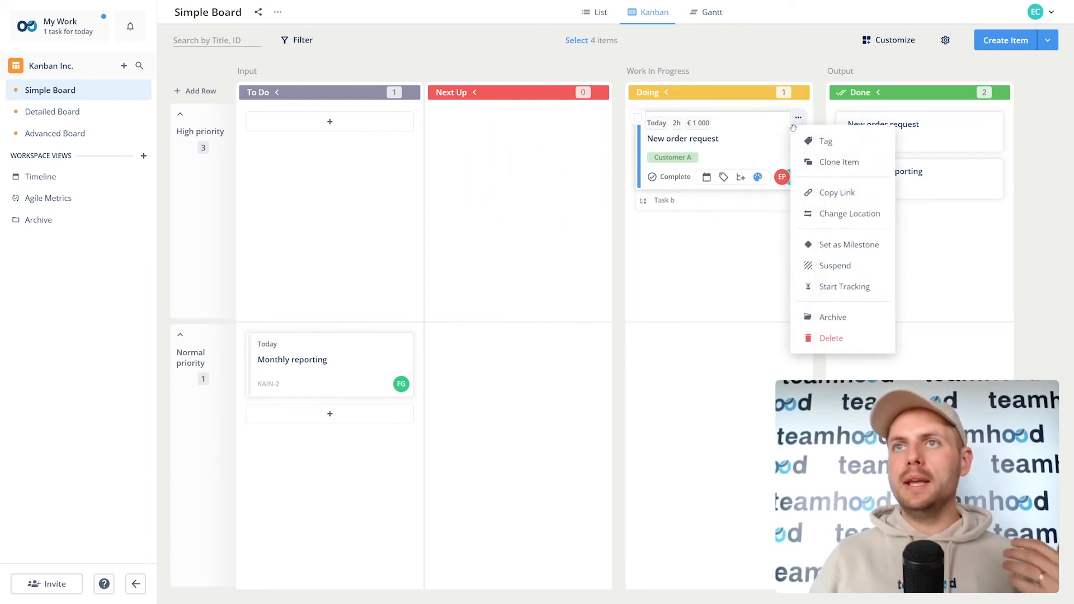
click(842, 212)
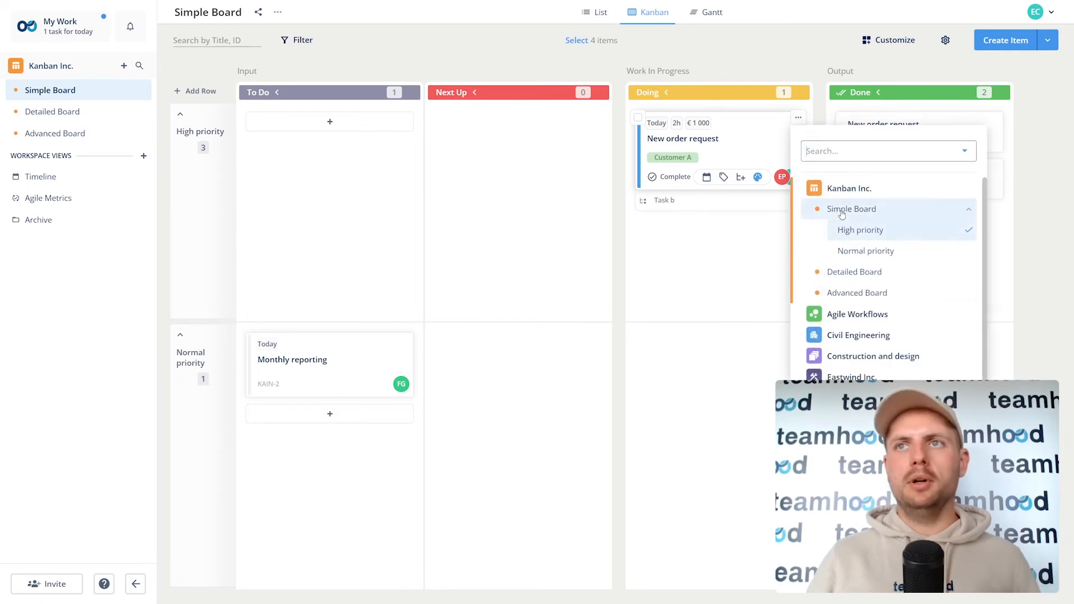
click(864, 292)
click(862, 318)
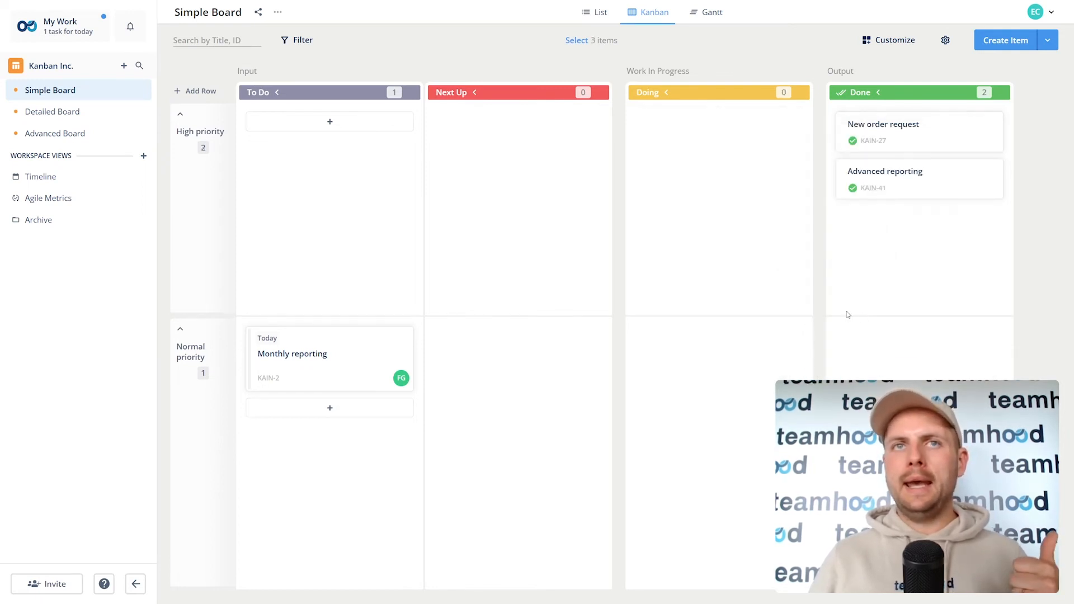
click(101, 143)
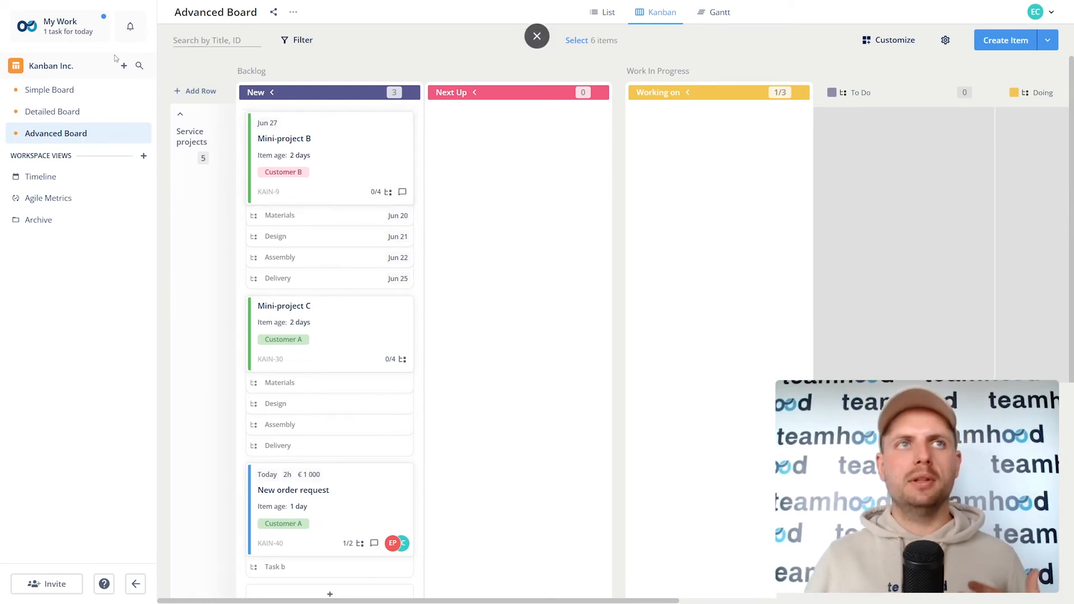
Step: In the Advanced Board's general settings, make it private, grant a second member access, then untick Private Board
click(139, 133)
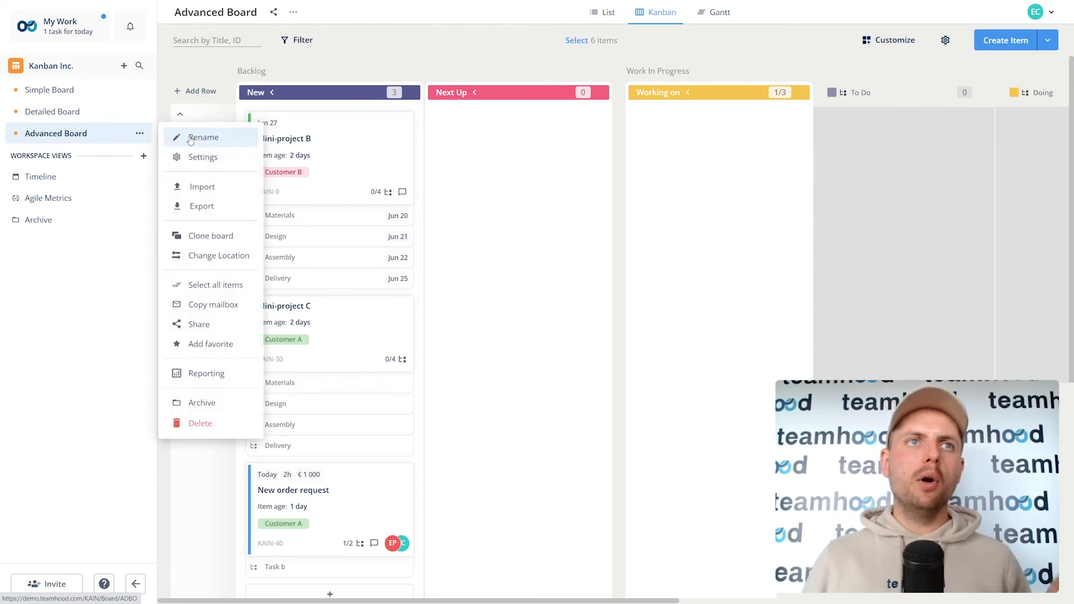
click(193, 155)
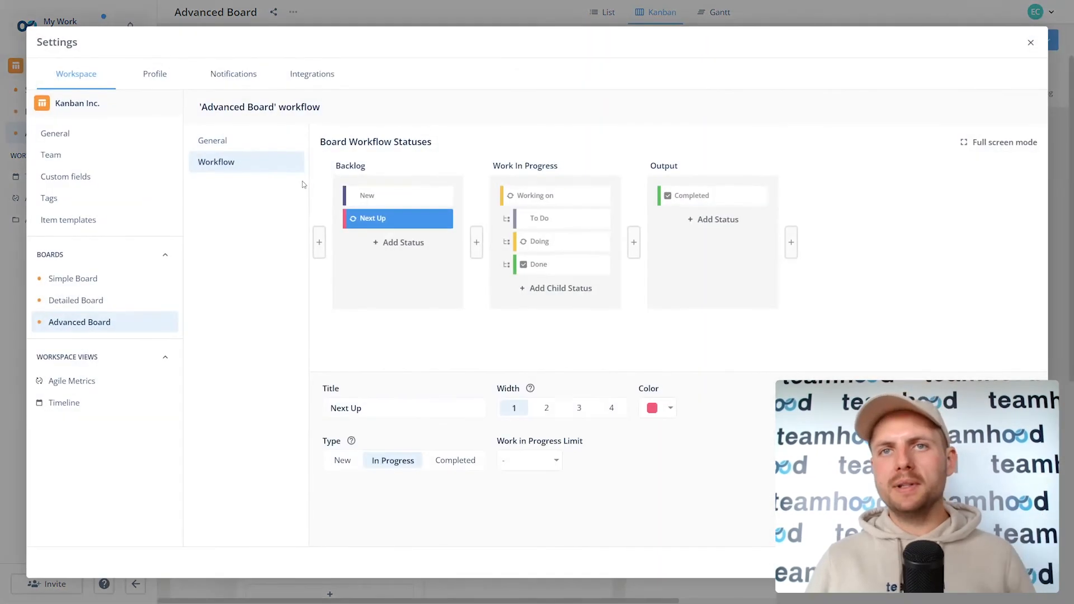
click(239, 153)
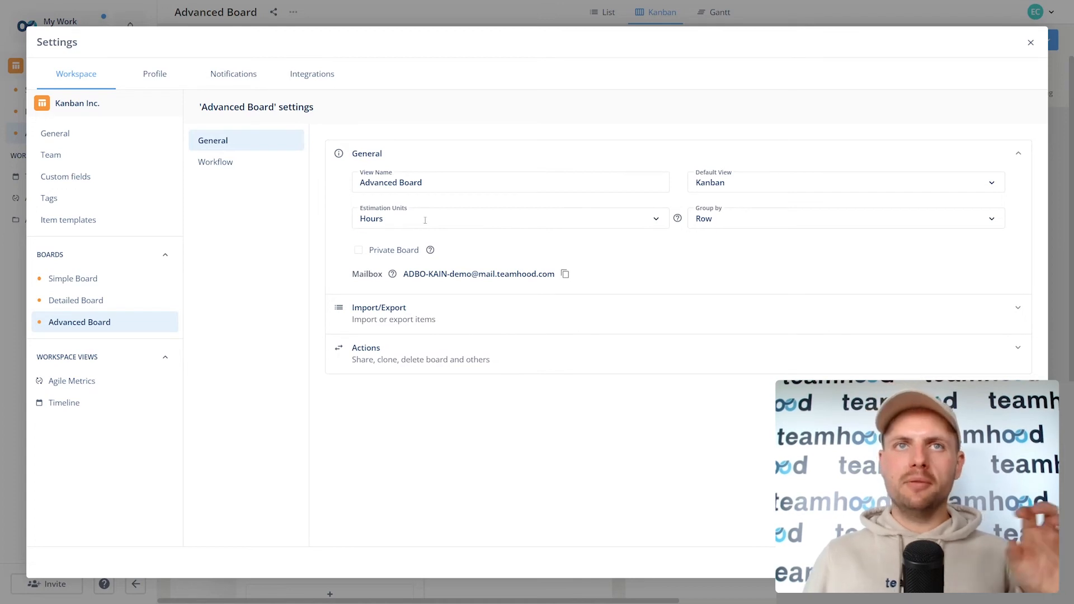
click(359, 251)
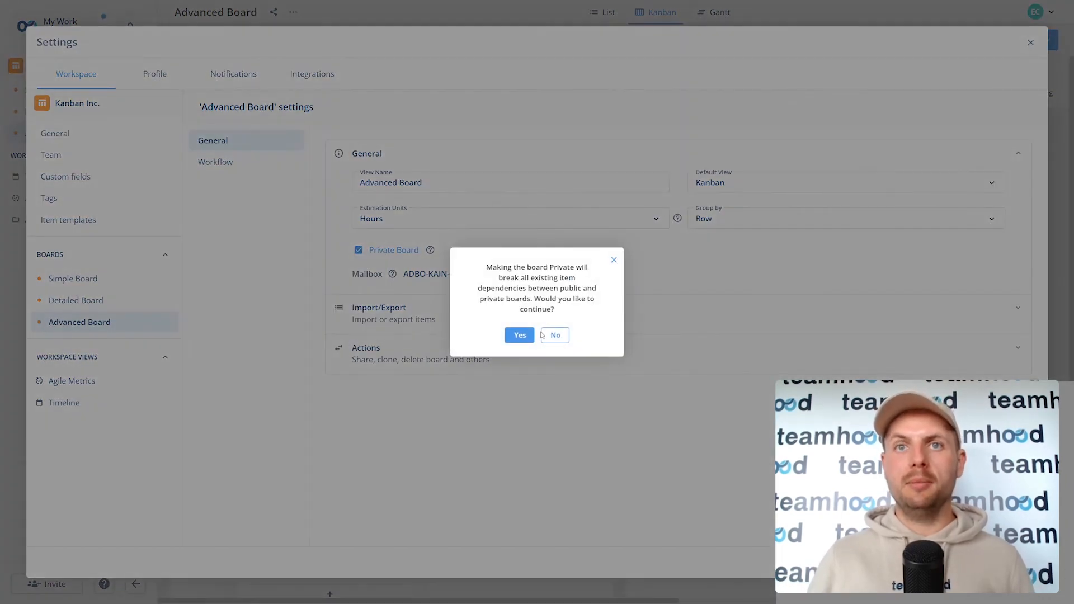
click(519, 334)
click(452, 251)
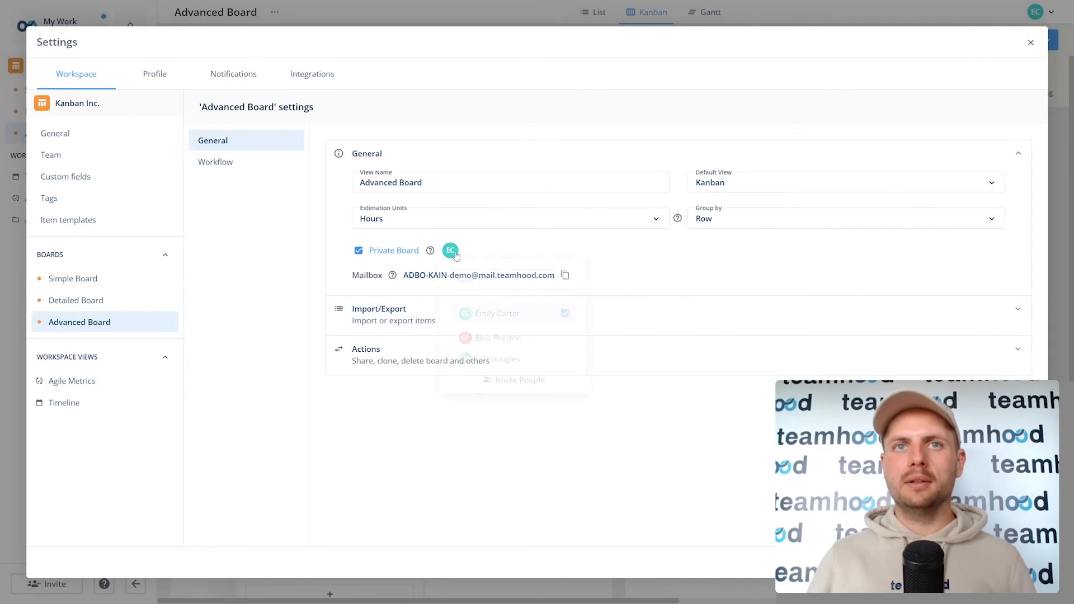
click(565, 338)
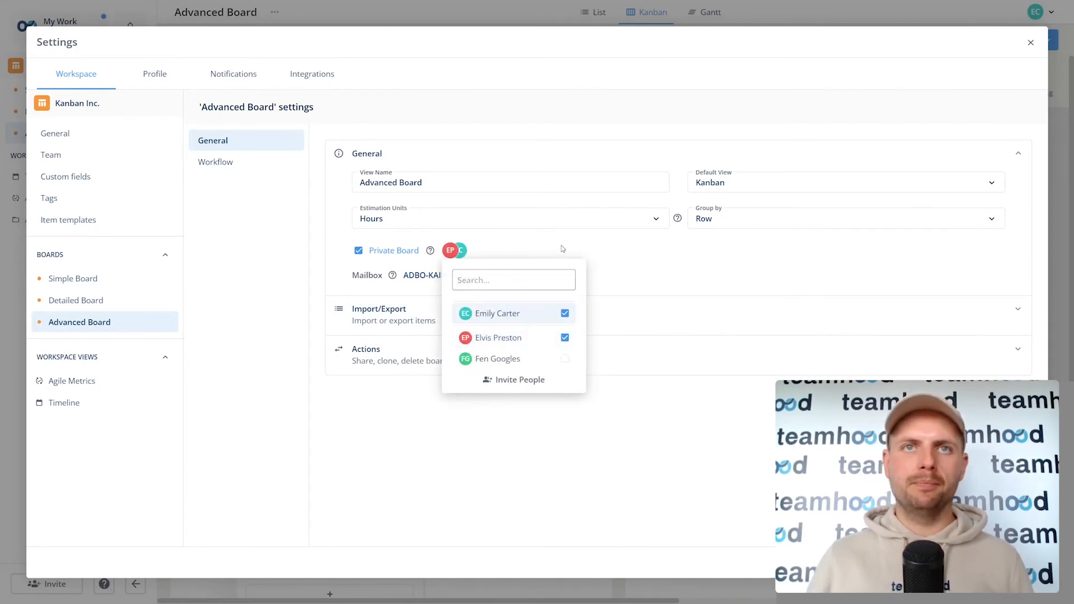
click(385, 253)
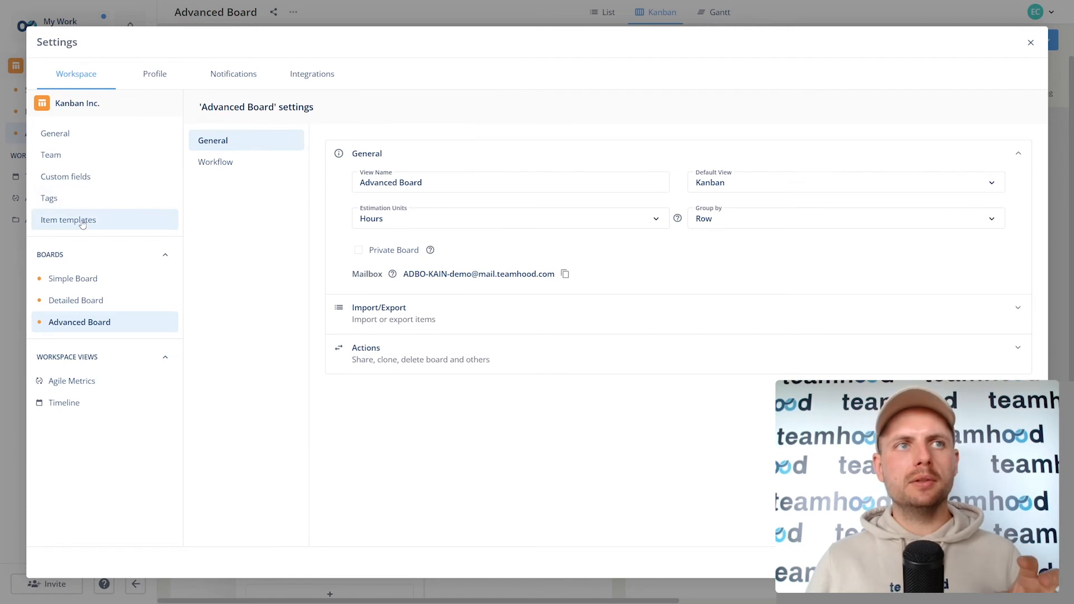
Step: Review the workspace and Simple Board settings, then switch off Time tracking for Kanban Inc
click(76, 143)
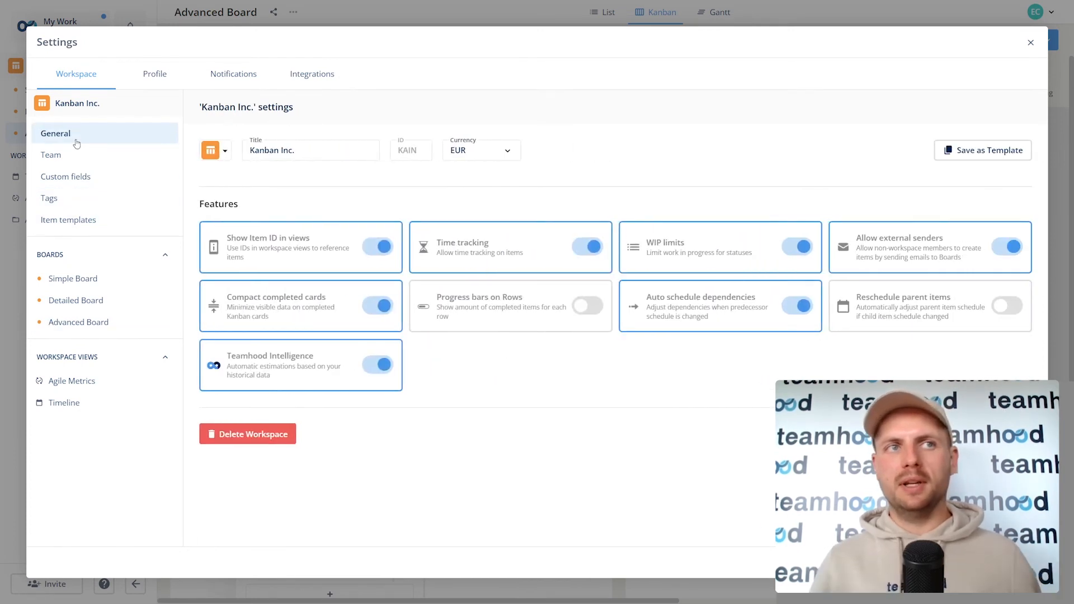
click(73, 279)
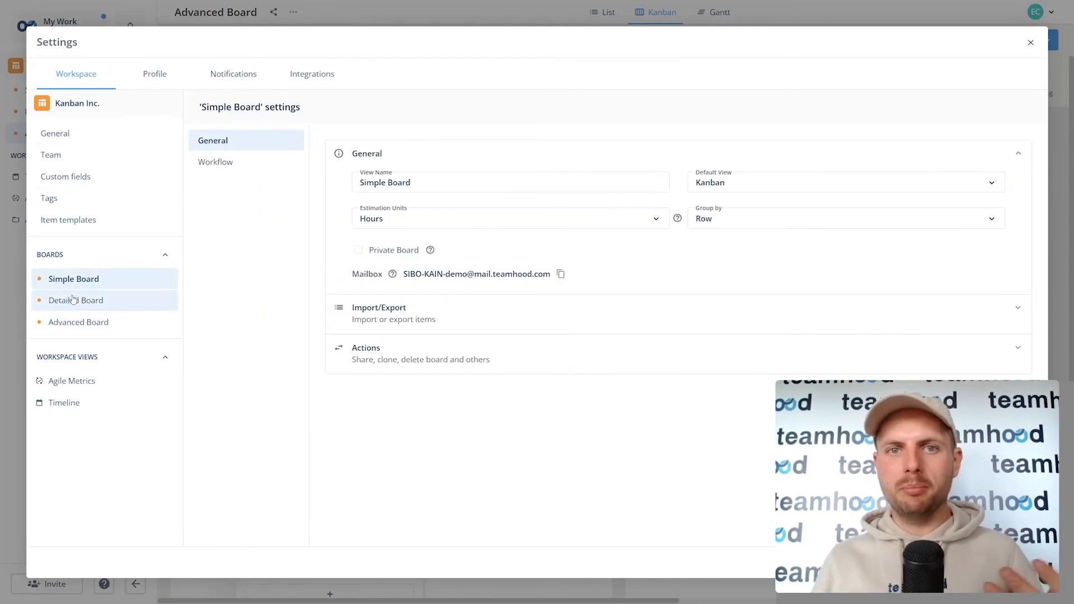
click(65, 141)
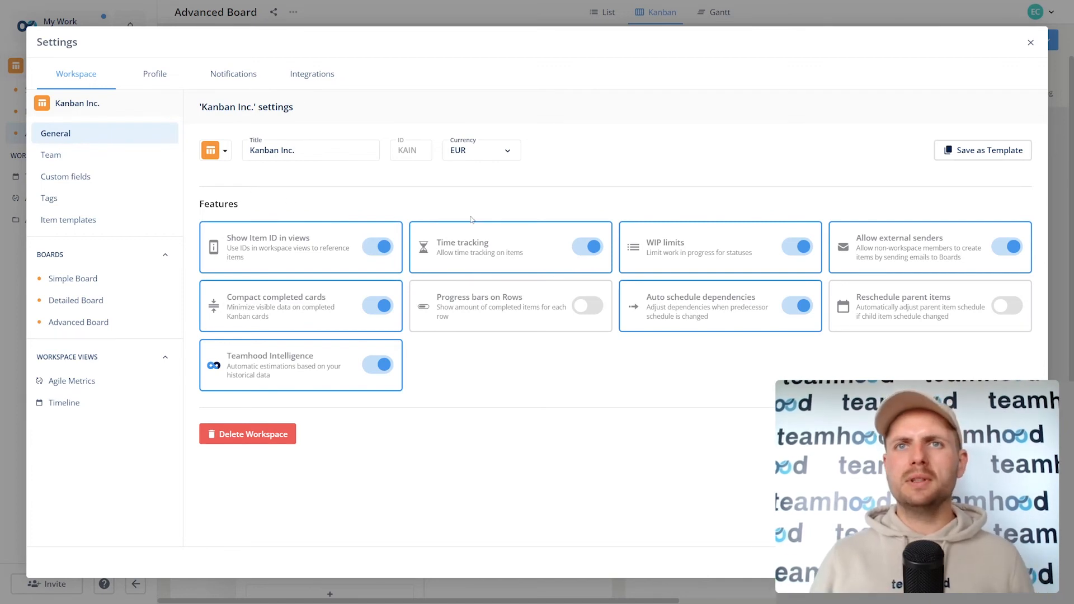
click(587, 246)
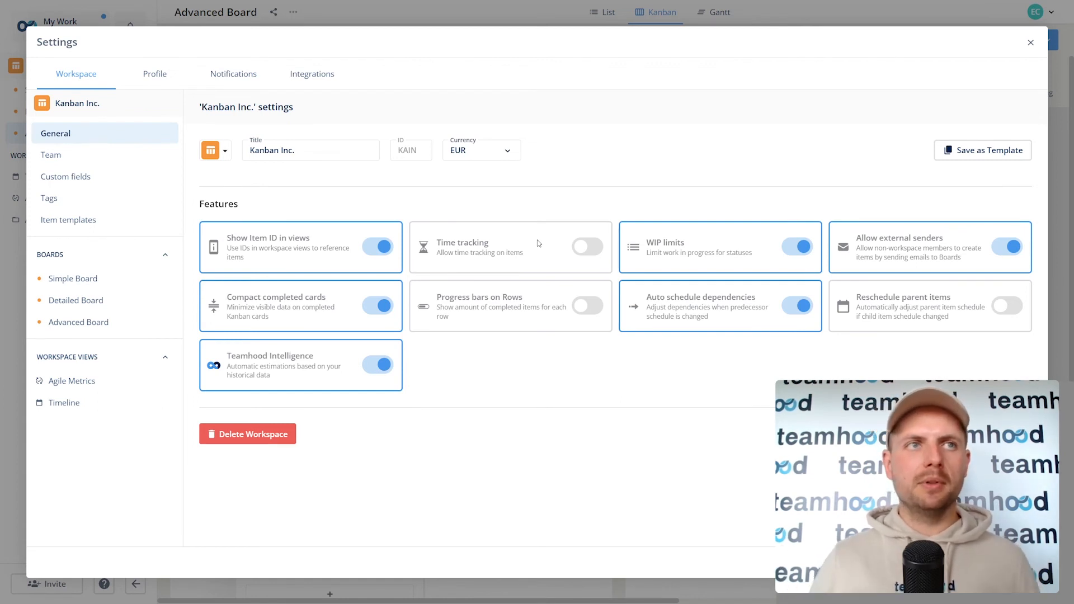
Step: Browse the workspace's team members, tags and custom fields settings
click(59, 156)
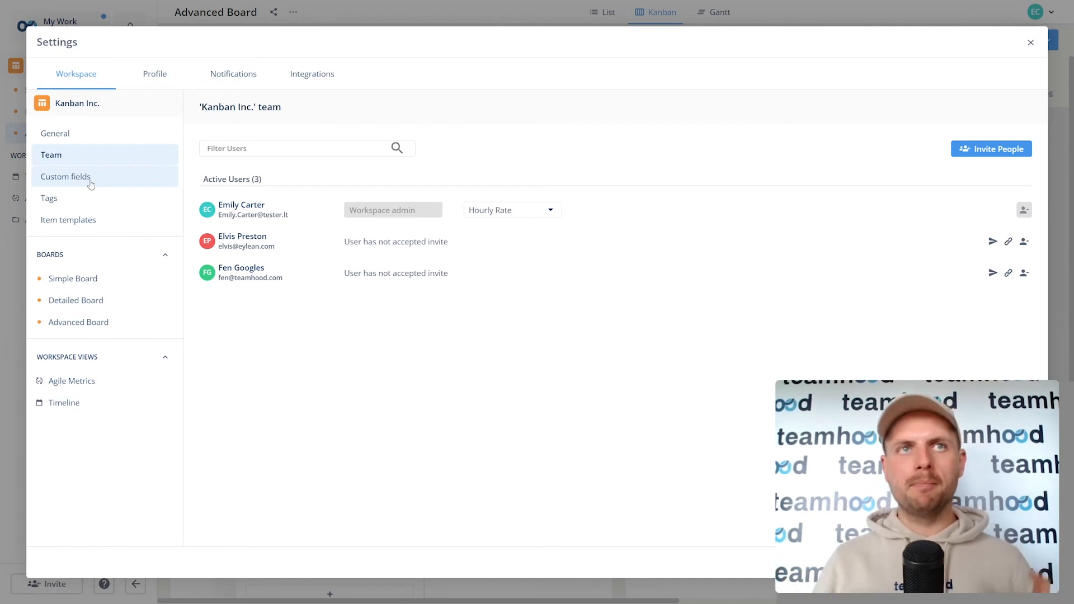
click(80, 201)
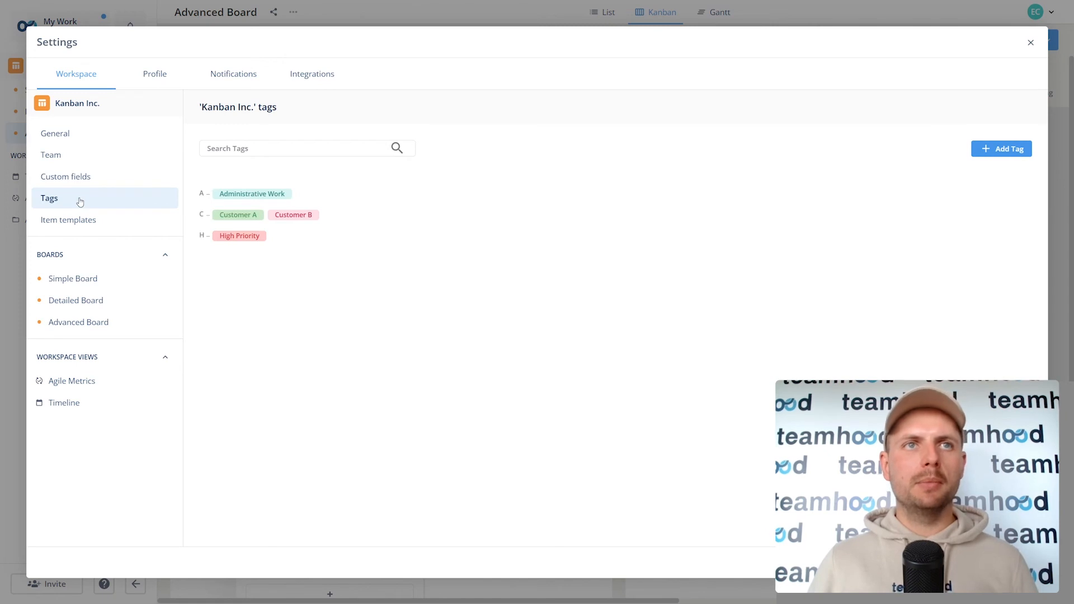
click(84, 178)
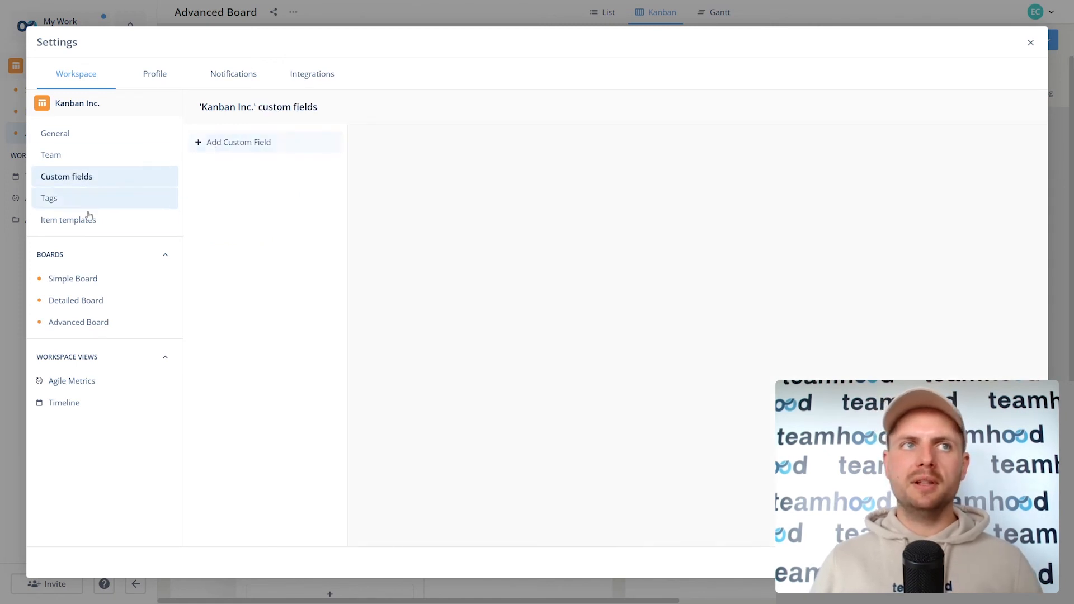
Step: Create a Text custom field named 'Customer name'
click(227, 147)
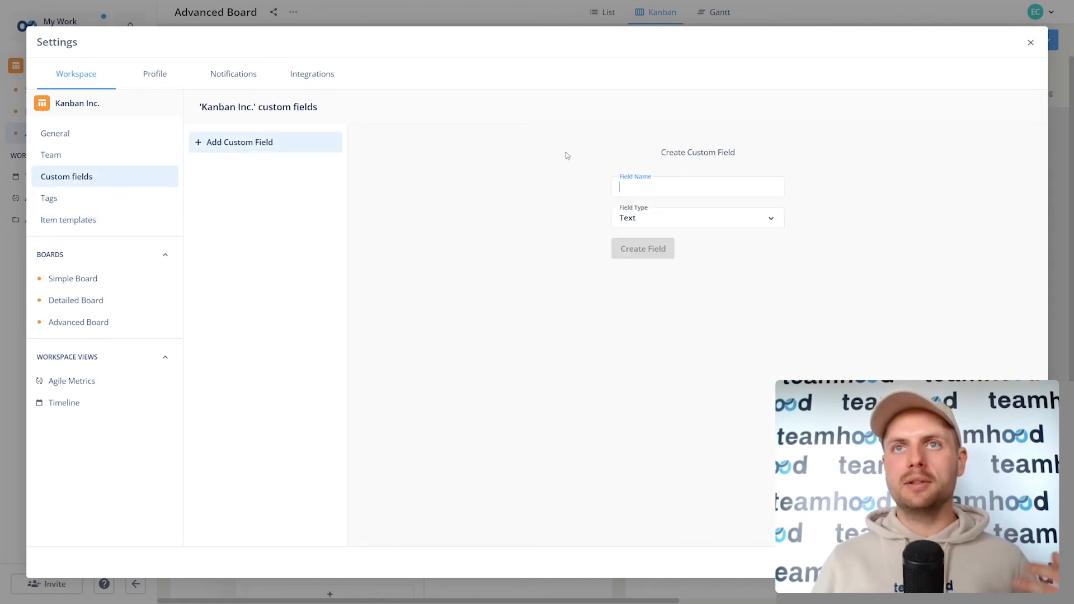
text(Custoemr name)
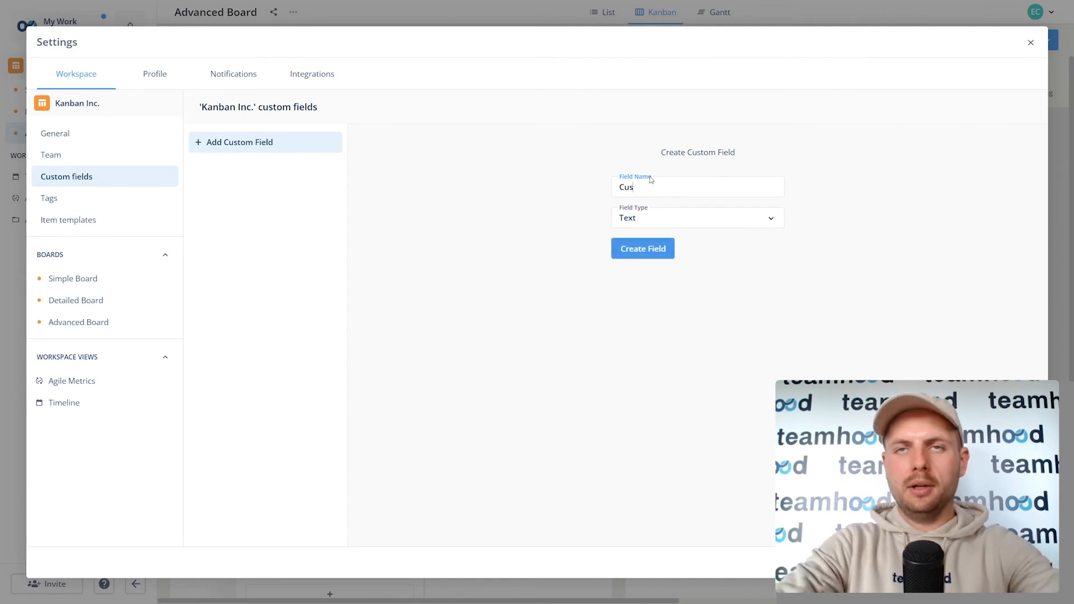
key(BackSpace)
key(BackSpace)
key(BackSpace)
key(BackSpace)
key(BackSpace)
key(BackSpace)
key(BackSpace)
key(BackSpace)
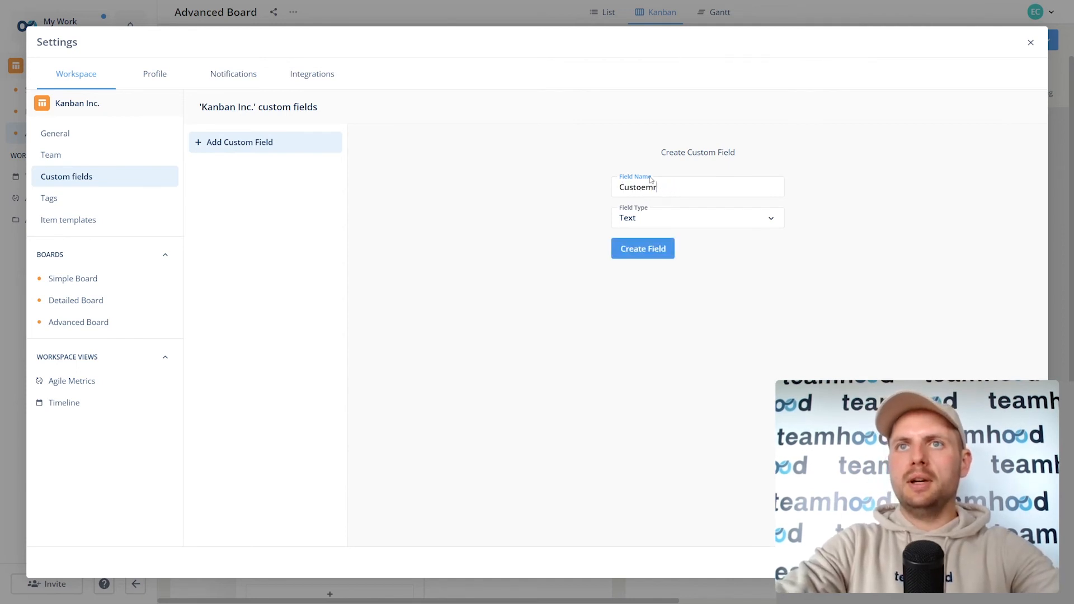
text(mer name)
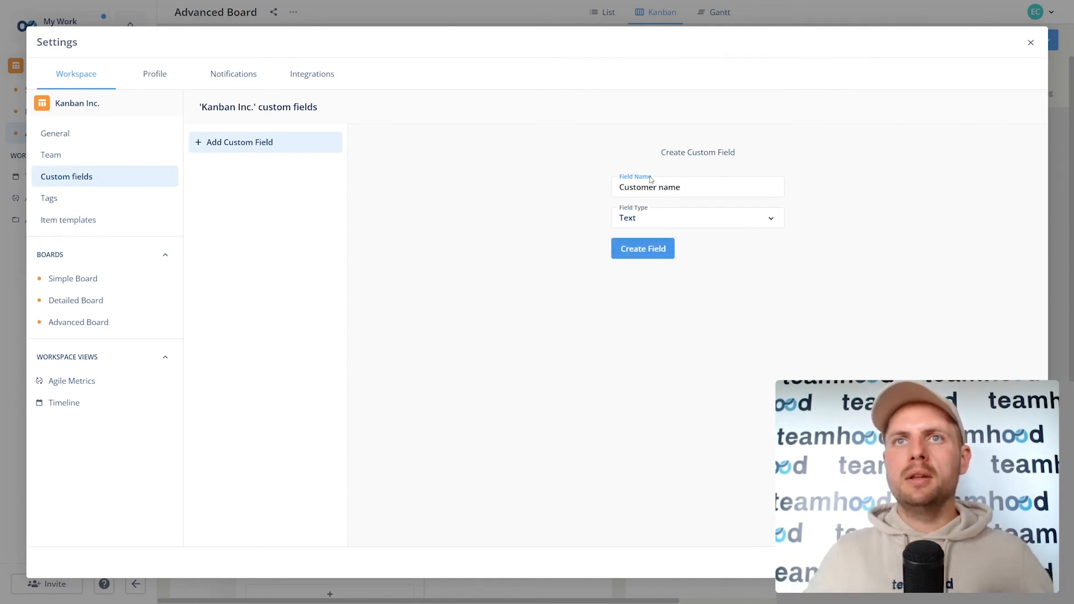
click(643, 253)
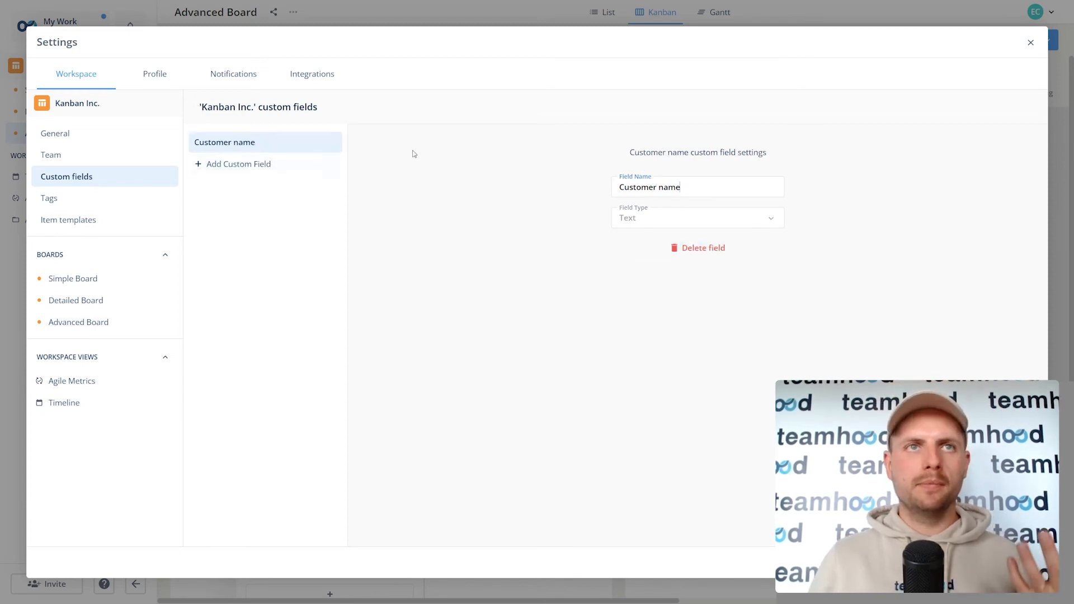
click(102, 222)
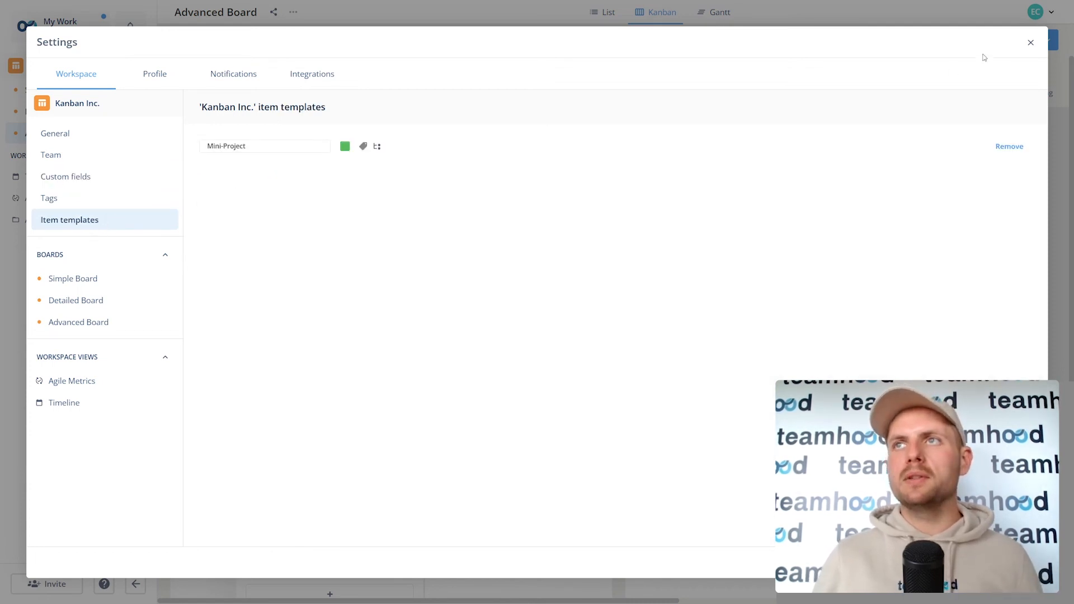
Step: Add a card titled 'Mini-project F' to the New column from the Mini-Project template
click(1029, 50)
scroll(470, 279, down, 4)
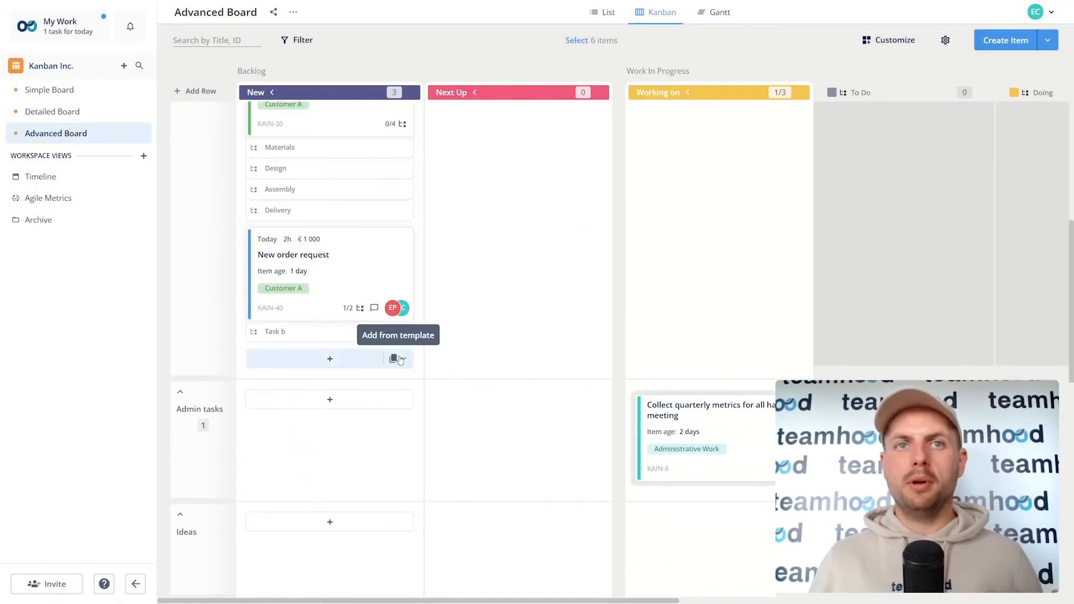
click(399, 359)
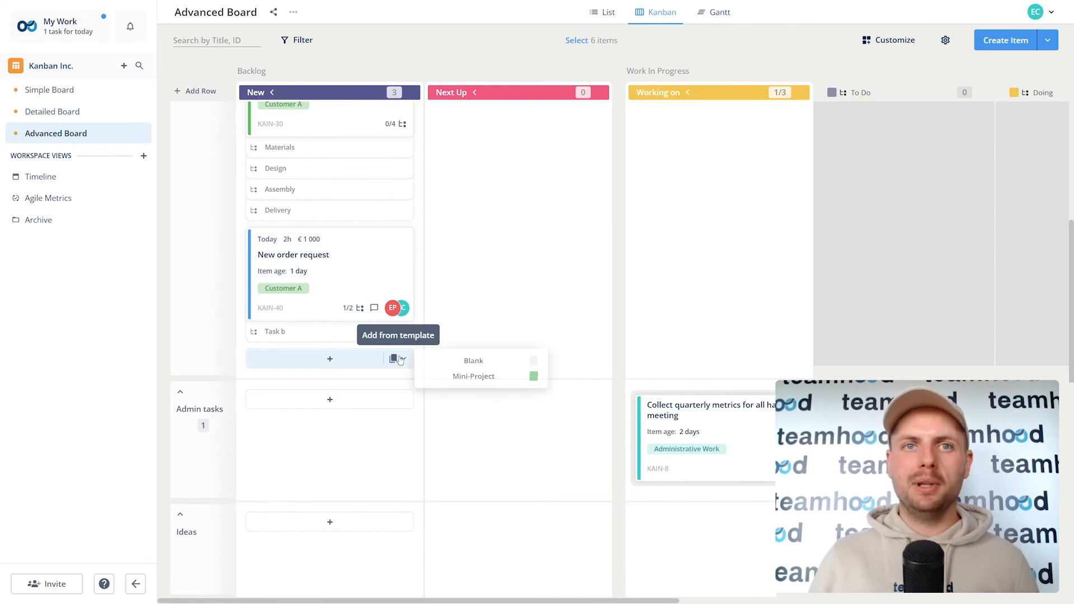
click(524, 382)
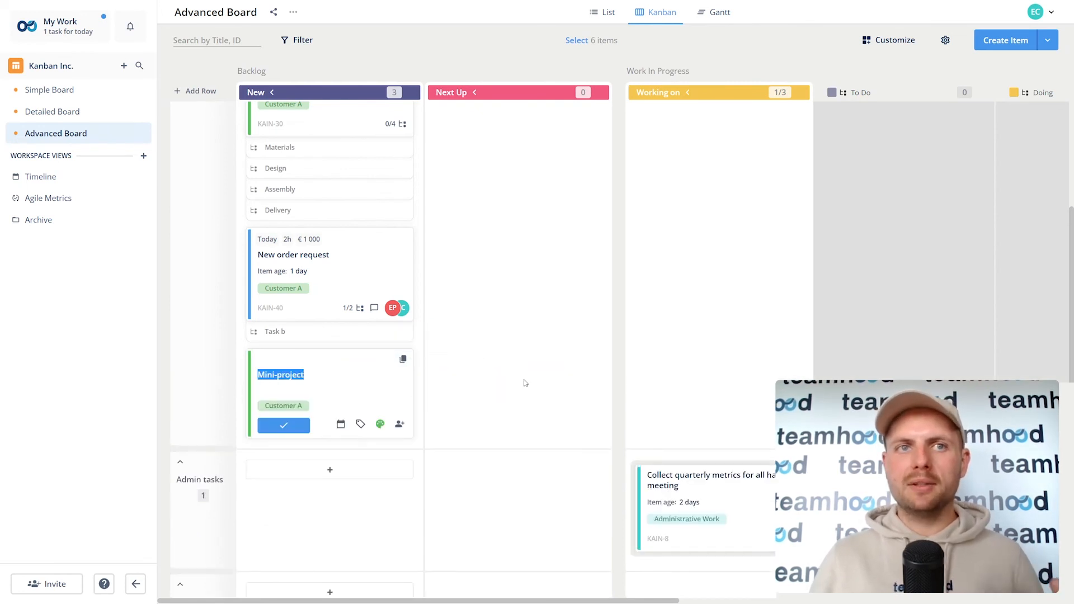
click(350, 380)
text(F)
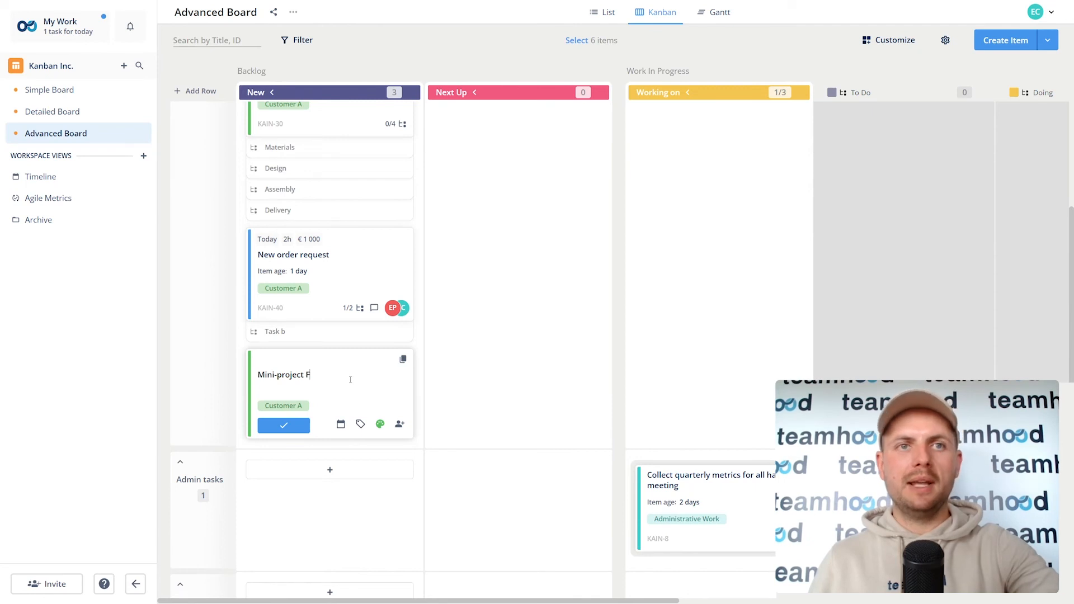
key(Return)
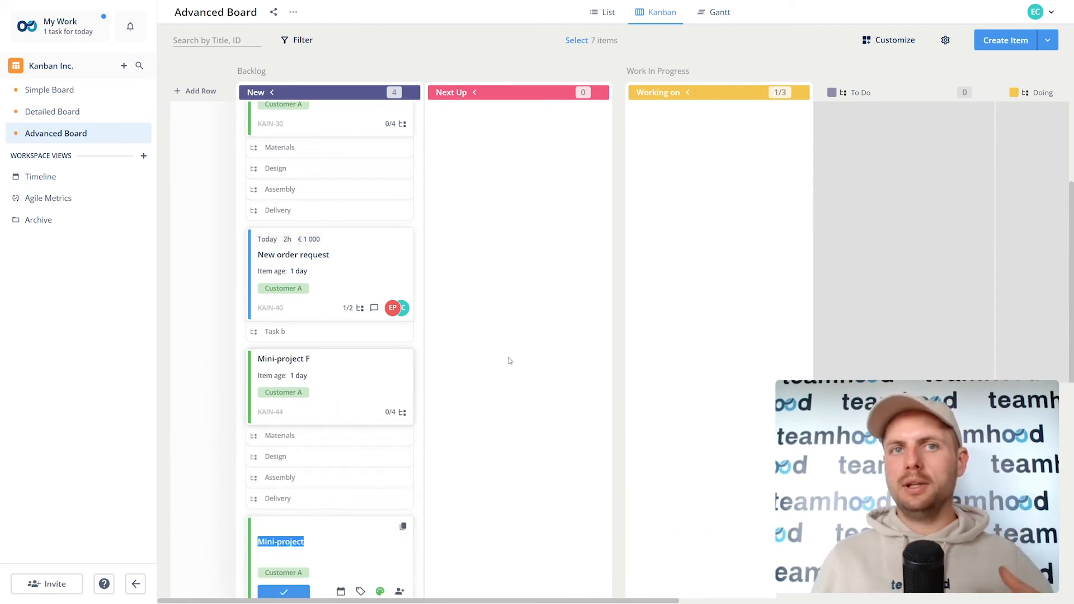
click(509, 359)
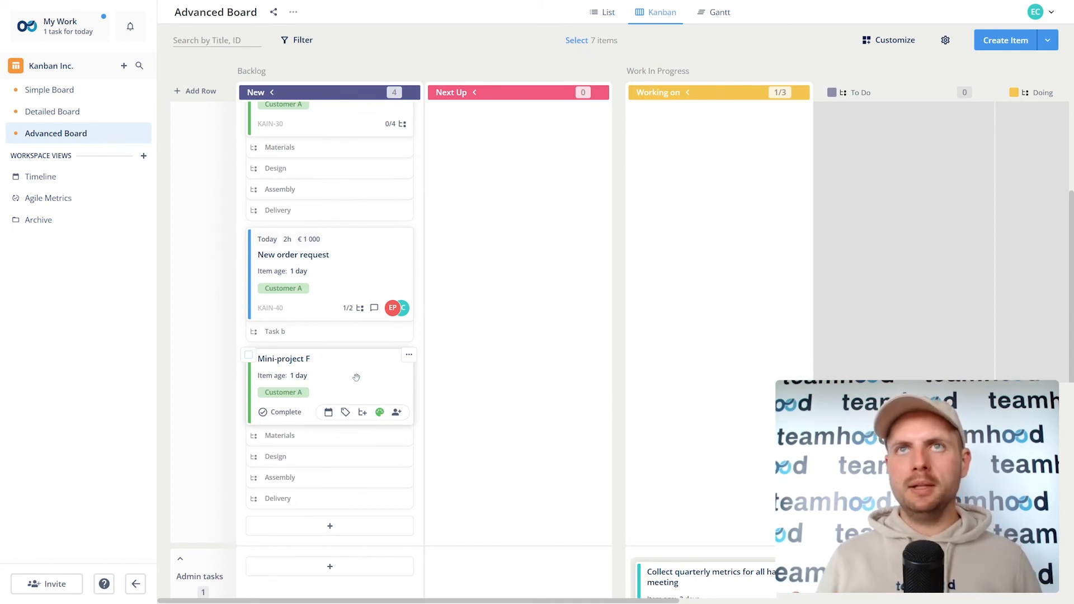
scroll(470, 204, up, 5)
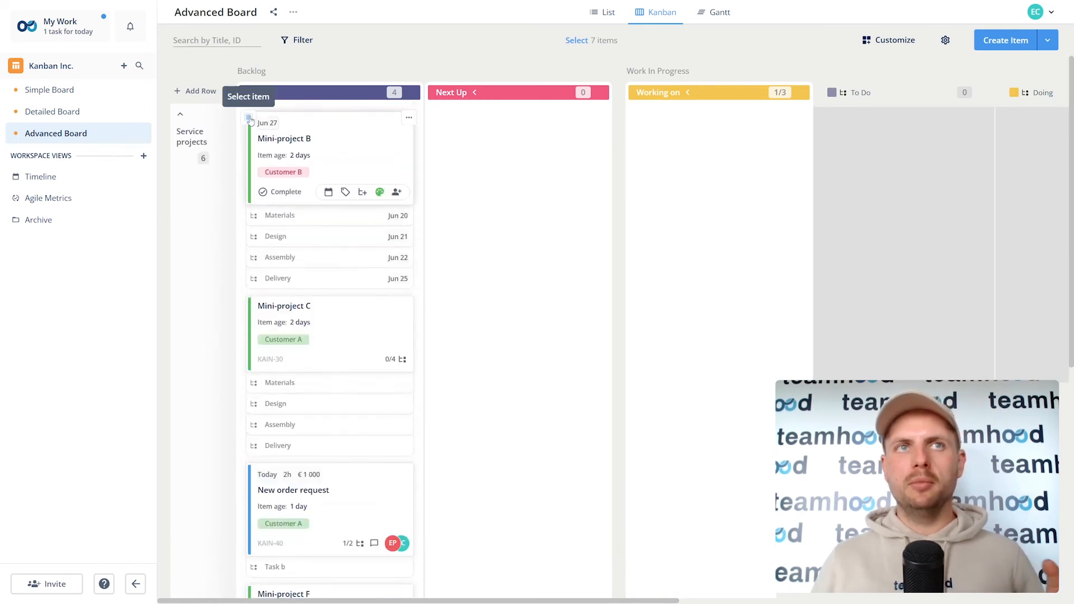
click(248, 117)
click(248, 307)
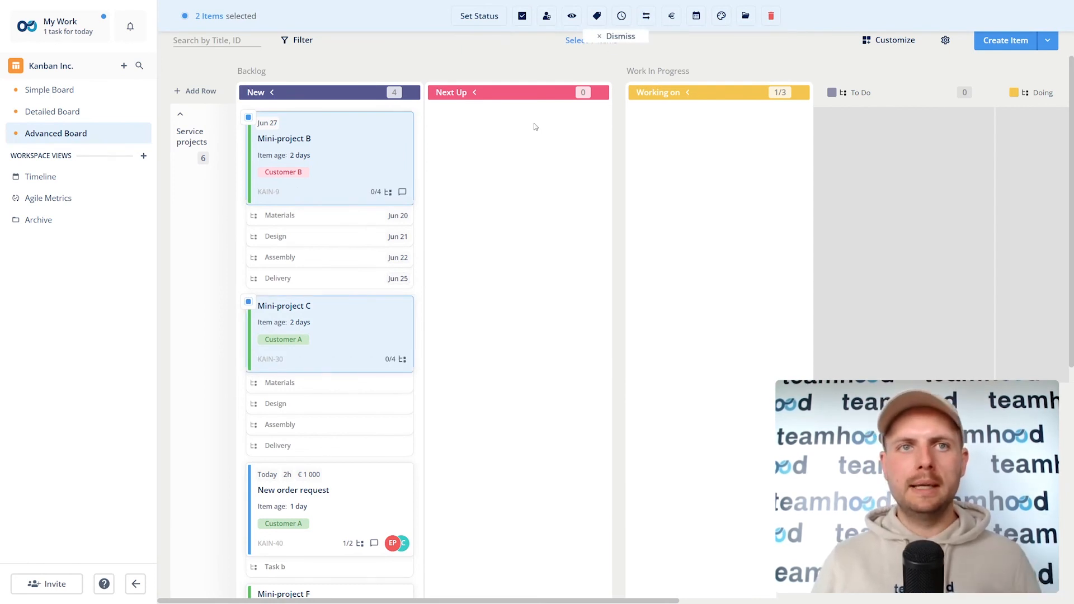
click(597, 37)
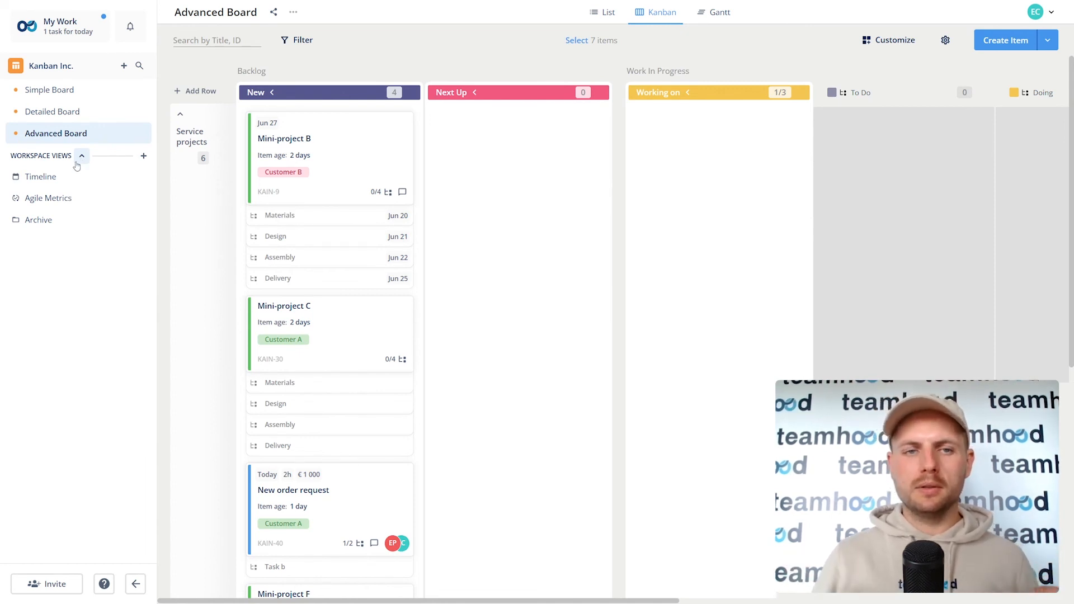
Step: Open the workspace Timeline and pan through its later and earlier dates
click(51, 175)
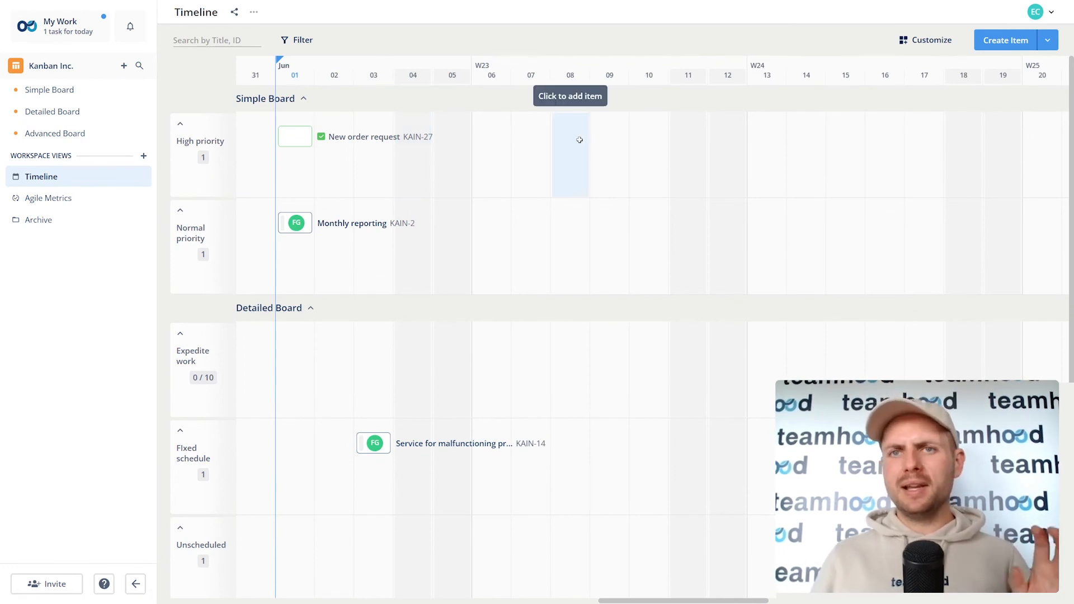
scroll(579, 168, down, 6)
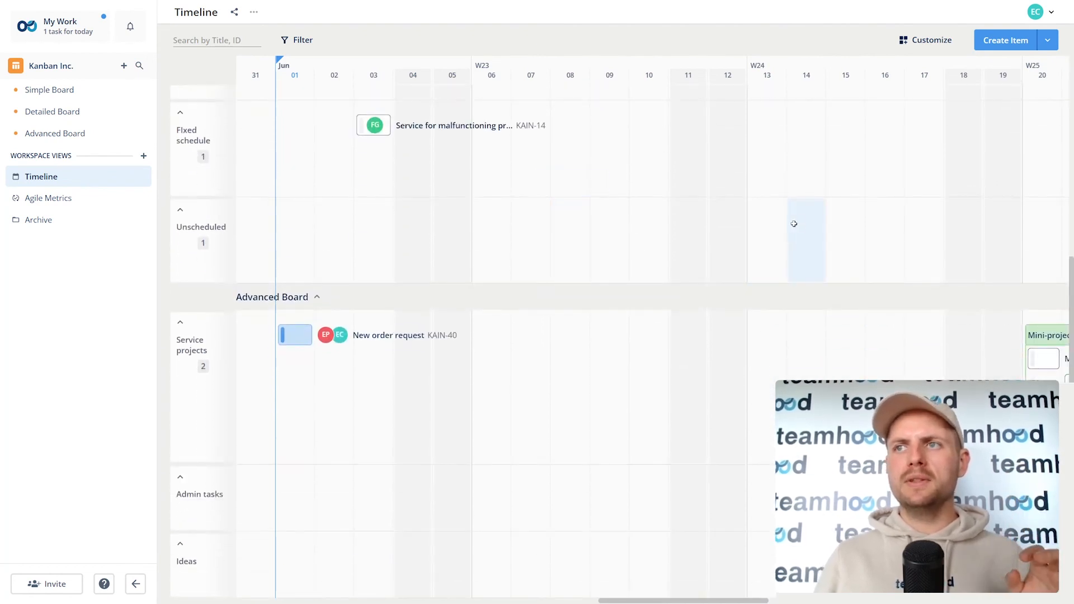
drag(794, 222, 313, 235)
drag(247, 230, 788, 274)
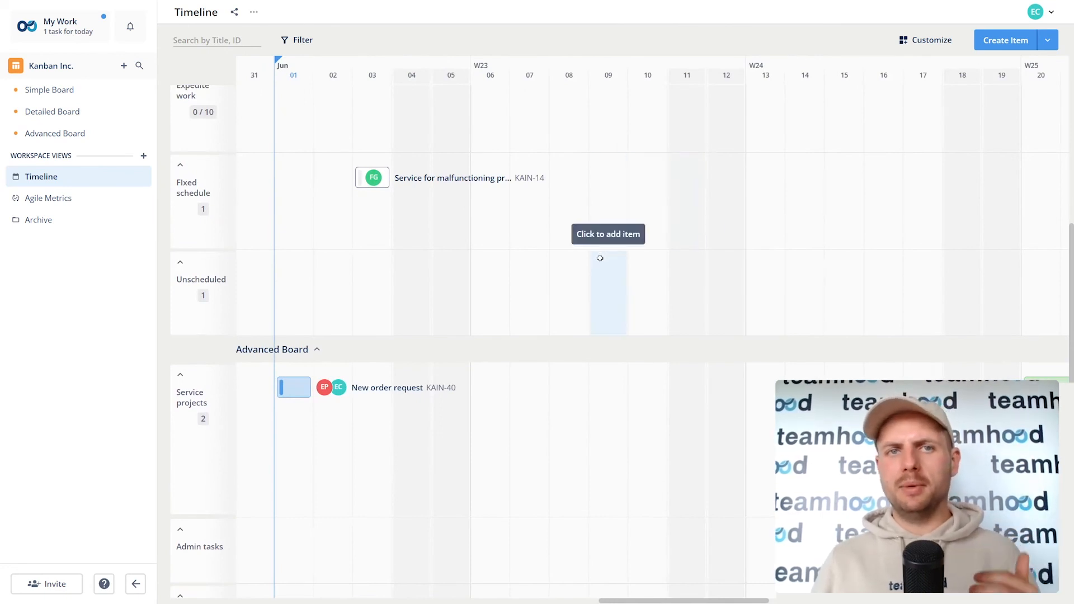
scroll(568, 253, up, 2)
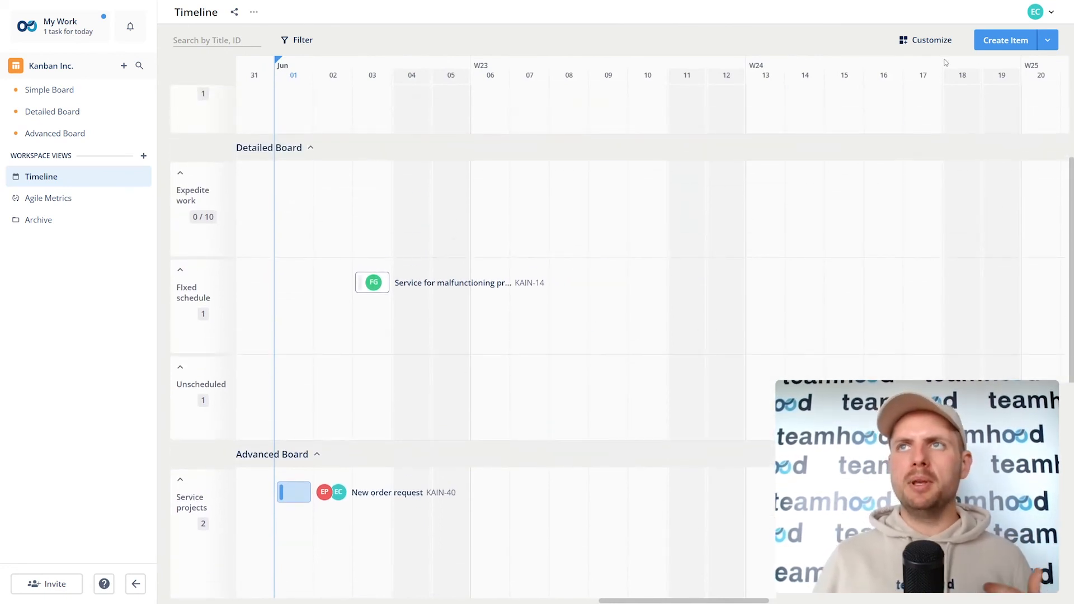
Step: Group the timeline by Users, then open the Agile Metrics dashboard
click(940, 49)
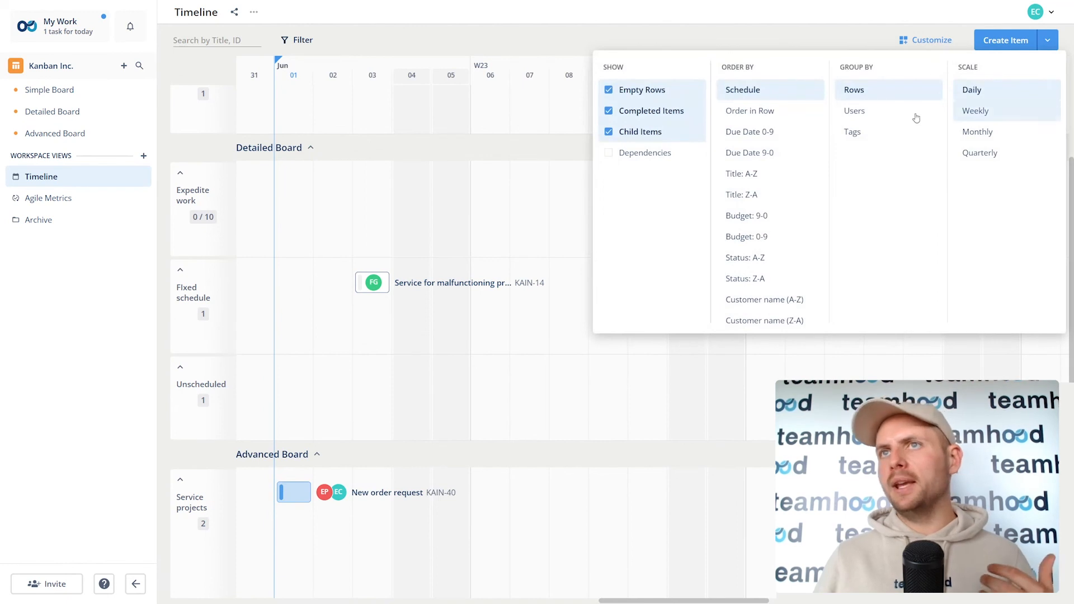
click(875, 112)
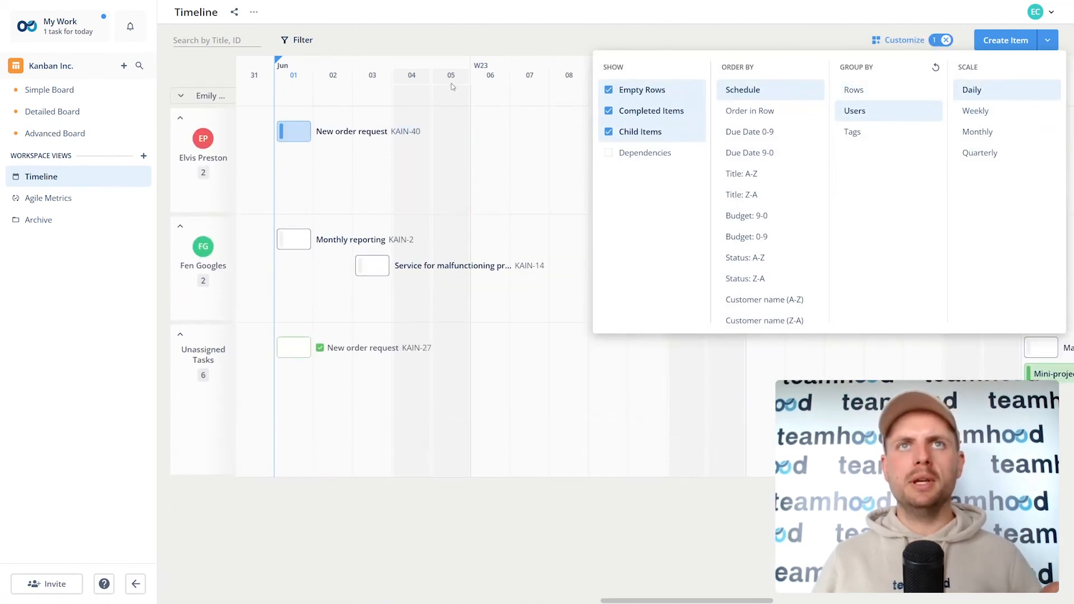
click(455, 48)
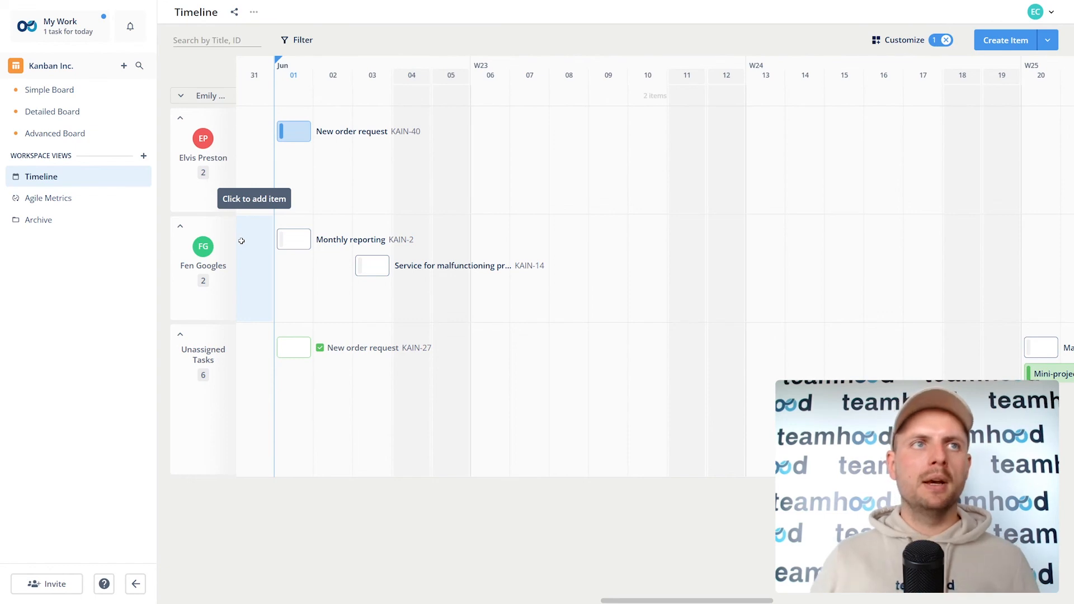
click(72, 197)
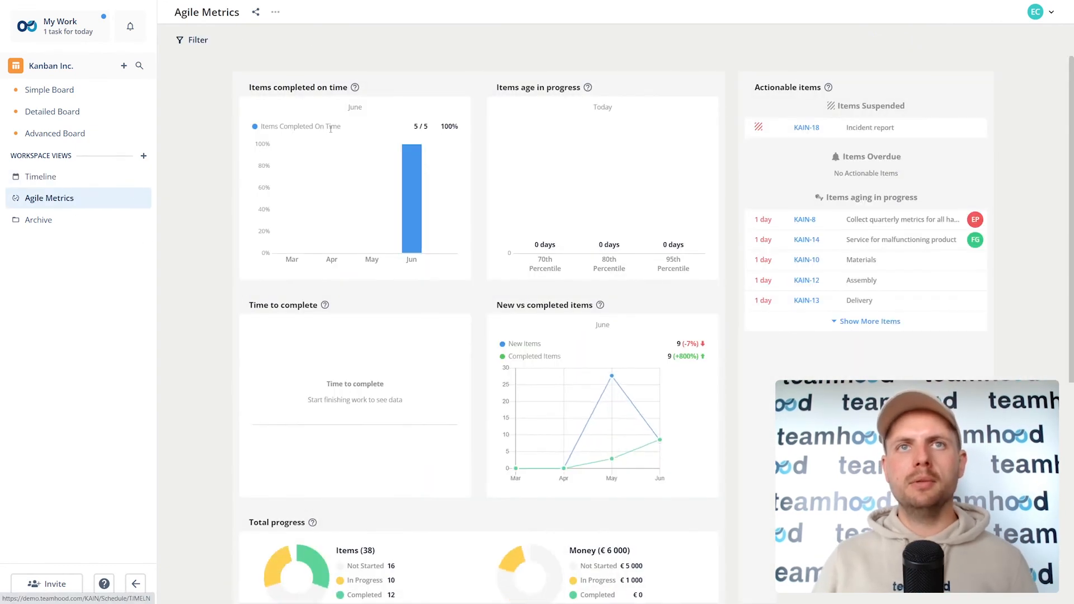